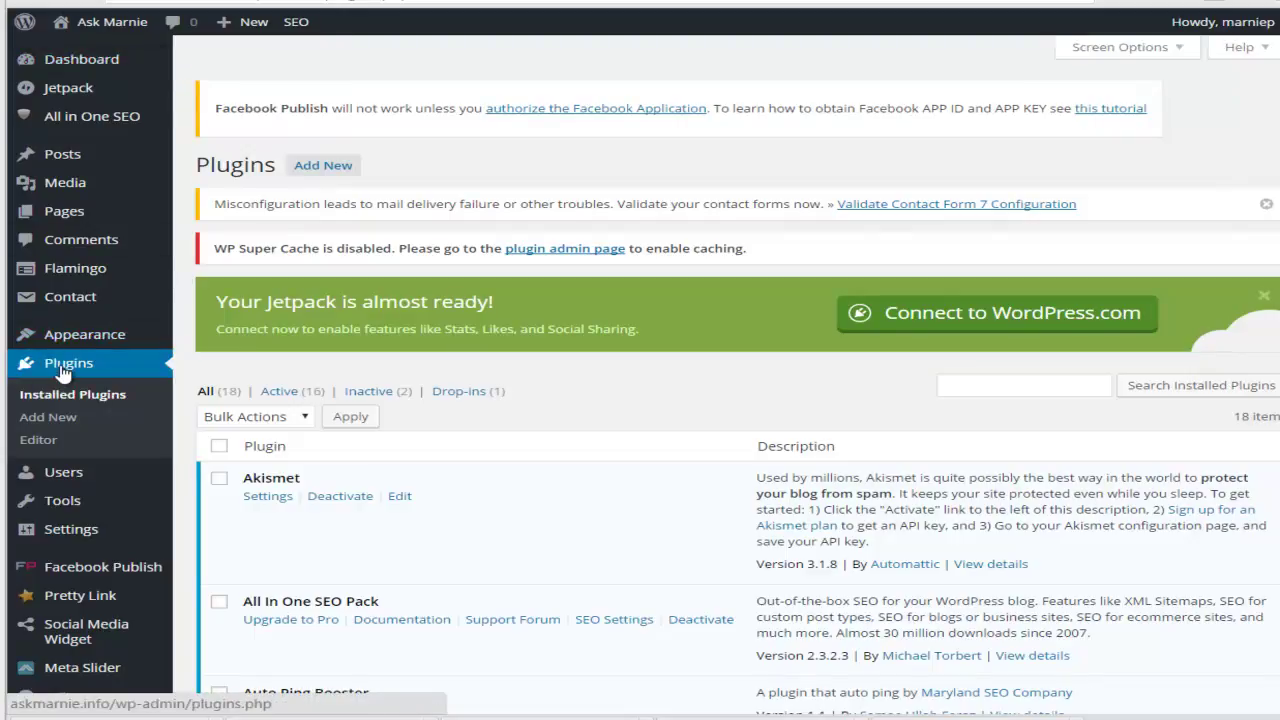
Find the Tracking Code Manager plugin among the available plugins, then install and activate it.
{"action": "left_click", "coordinate": [305, 166]}
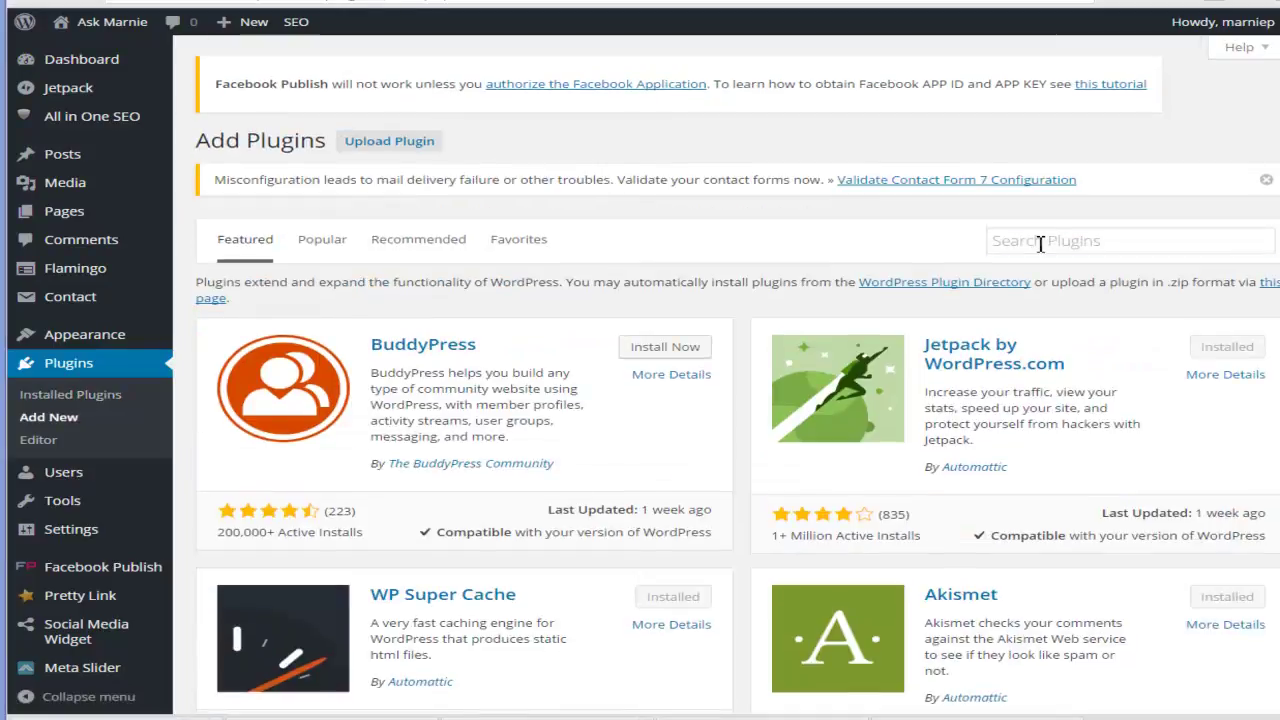
{"action": "right_click", "coordinate": [1038, 242]}
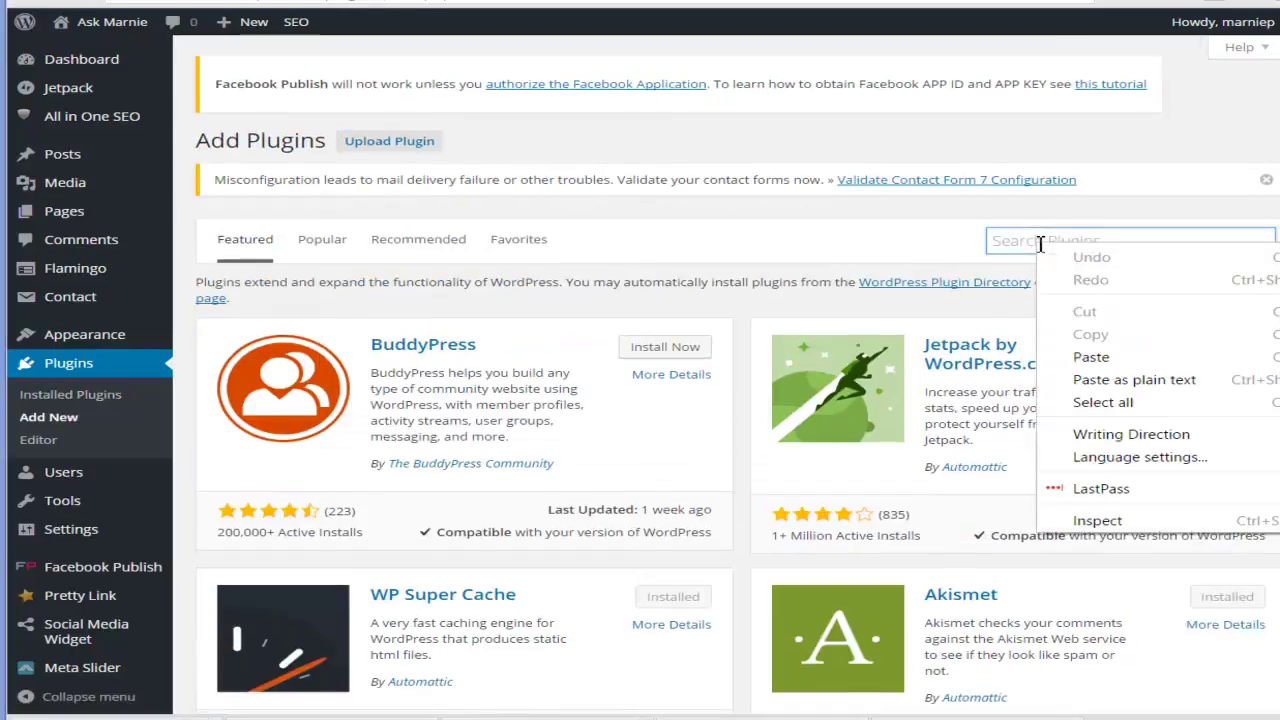
{"action": "left_click", "coordinate": [1085, 357]}
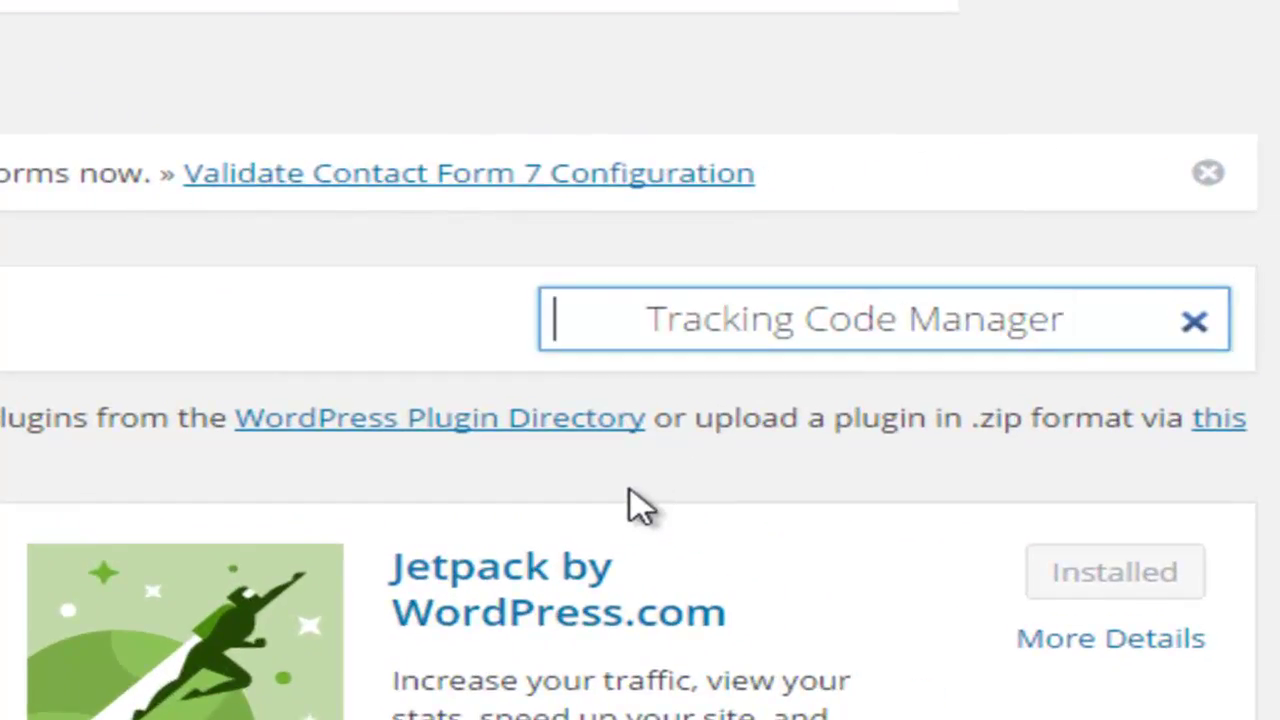
{"action": "key", "text": "Delete"}
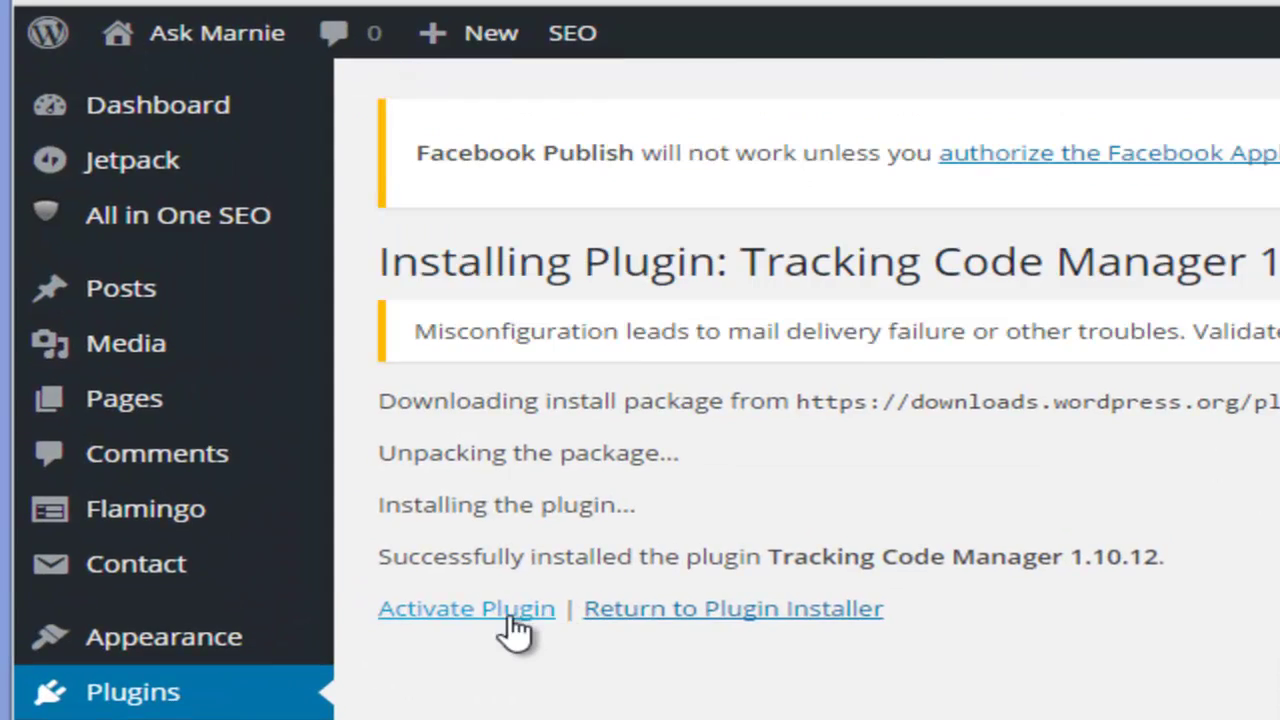
{"action": "left_click", "coordinate": [506, 610]}
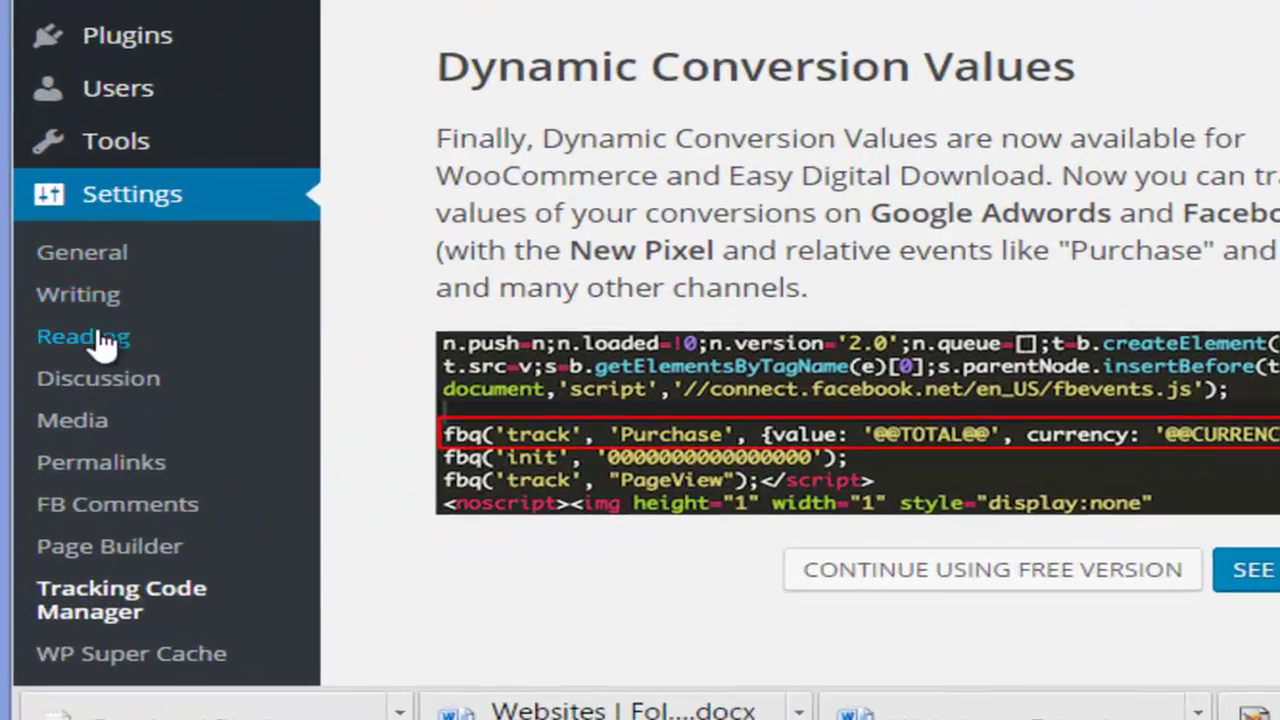
Open the Tracking Code Manager settings and name a new tracking code "Default Facebook Pixel".
{"action": "left_click", "coordinate": [108, 603]}
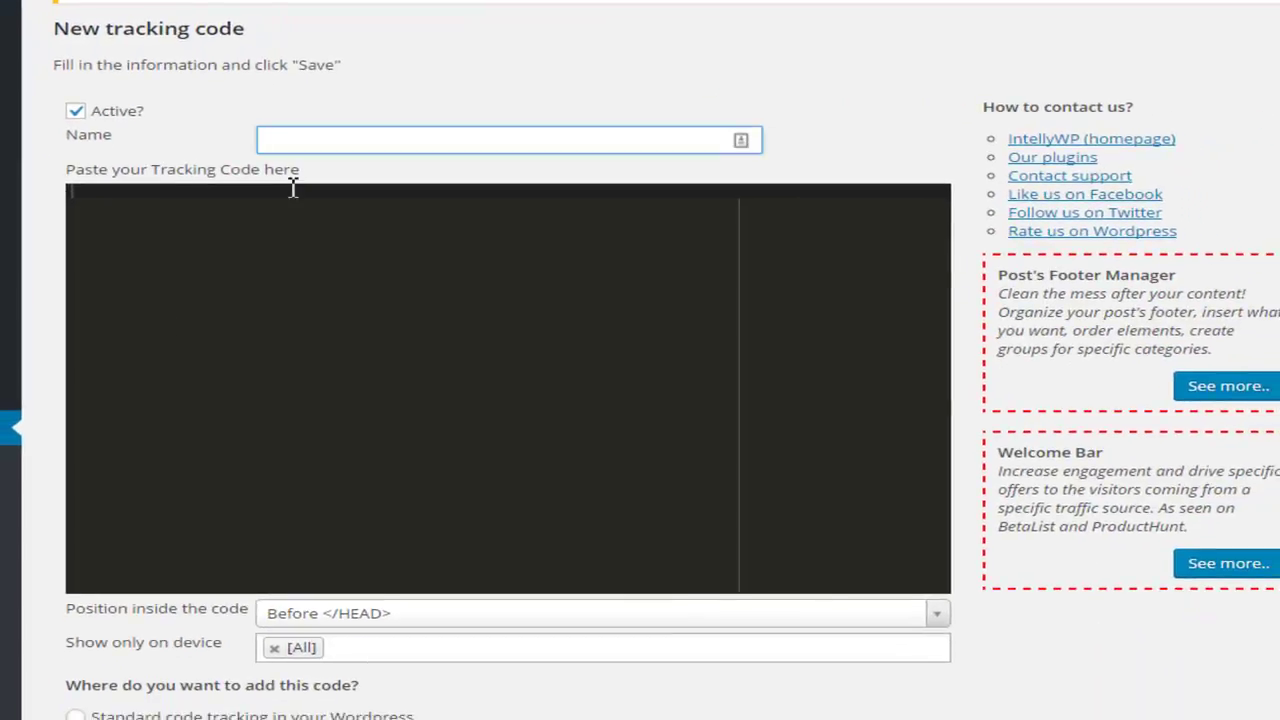
{"action": "type", "text": "Default Facebook Pixel"}
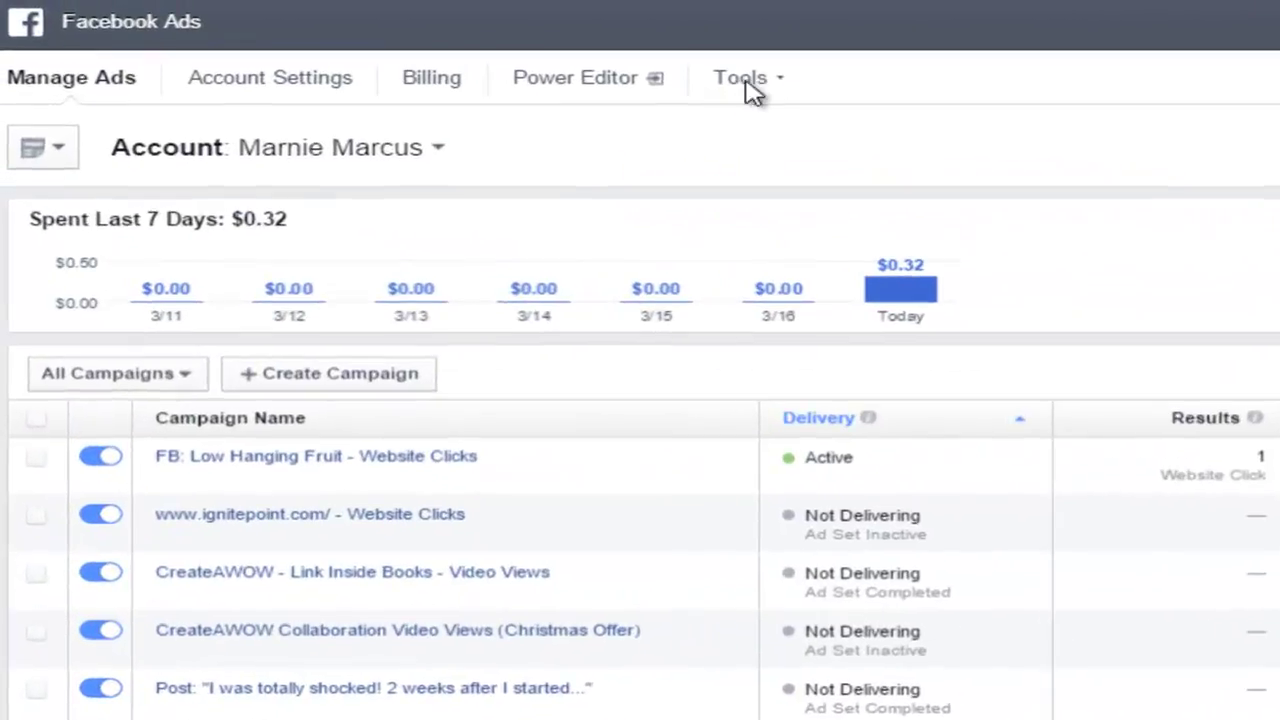
Switch to Facebook Ads, display the code of the Facebook pixel and copy the complete pixel code.
{"action": "left_click", "coordinate": [750, 82]}
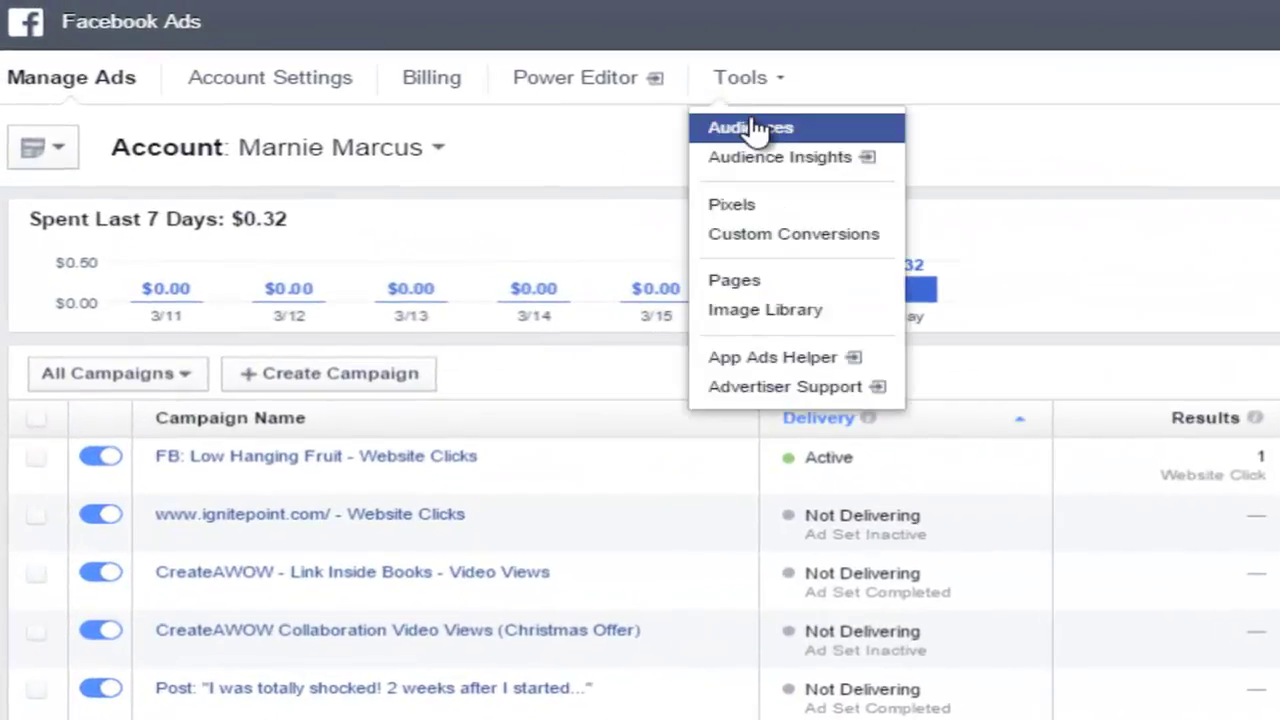
{"action": "left_click", "coordinate": [753, 210]}
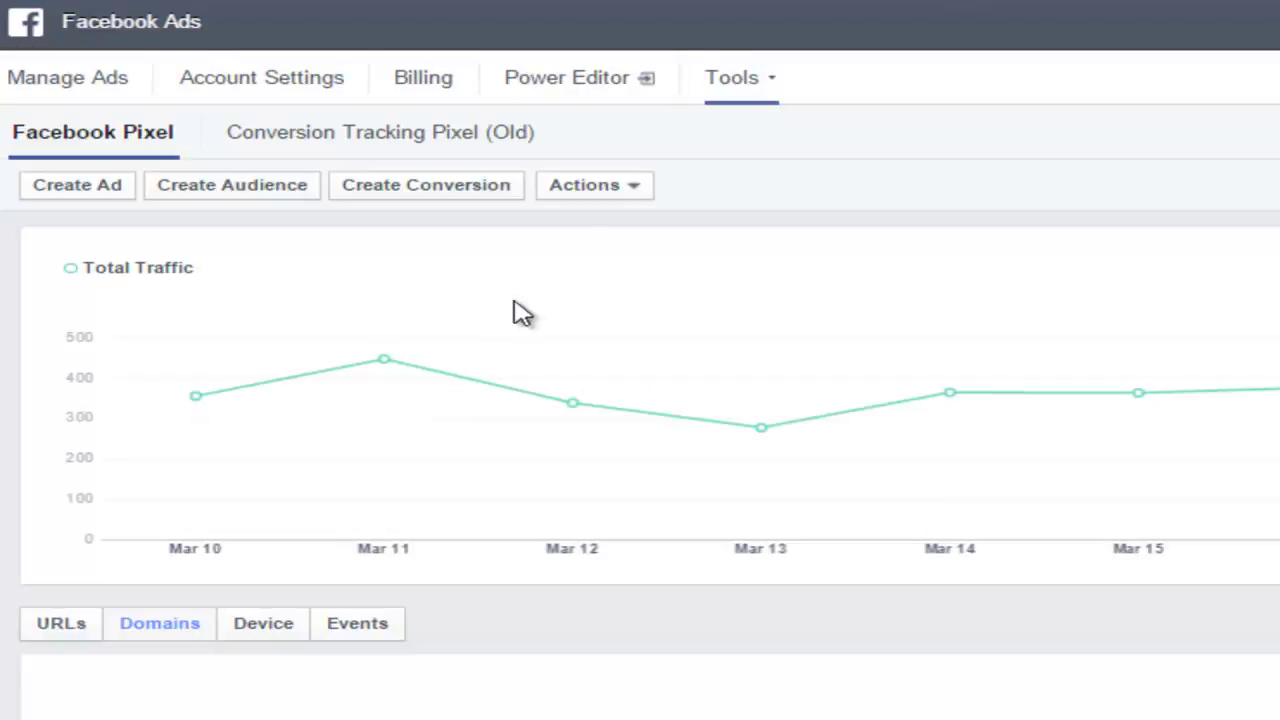
{"action": "left_click", "coordinate": [636, 193]}
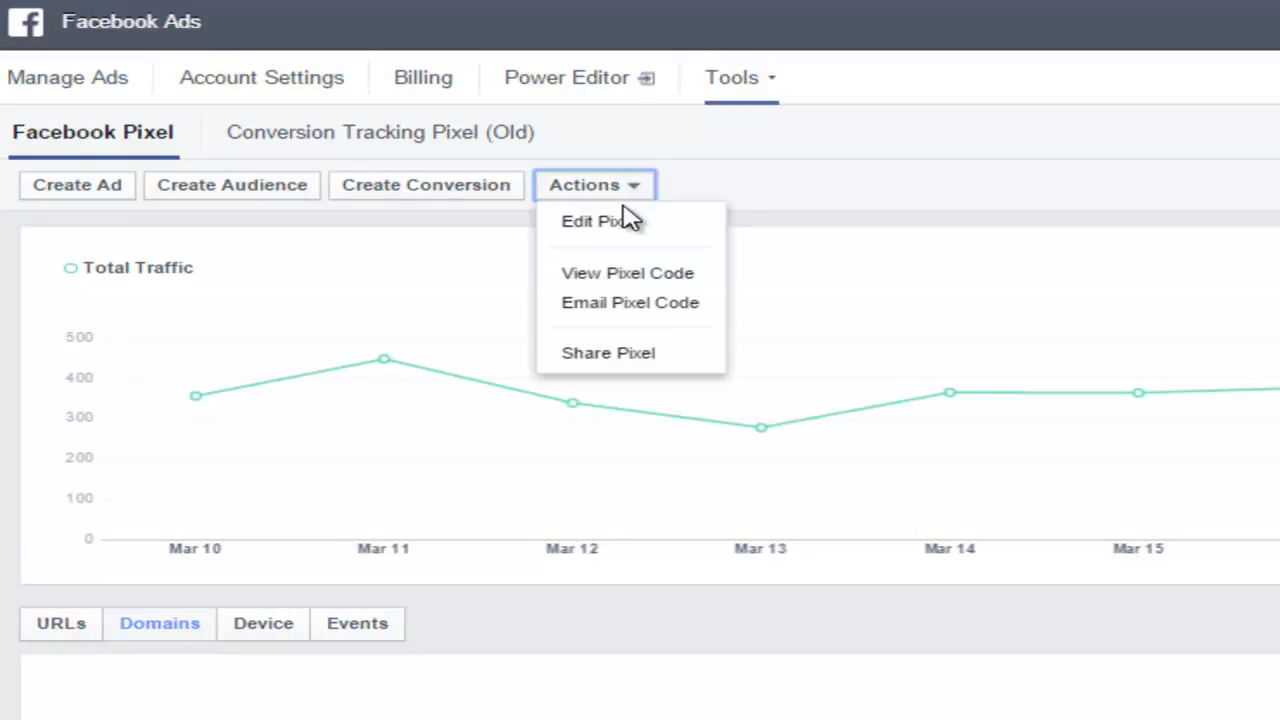
{"action": "left_click", "coordinate": [627, 275]}
{"action": "left_click", "coordinate": [303, 188]}
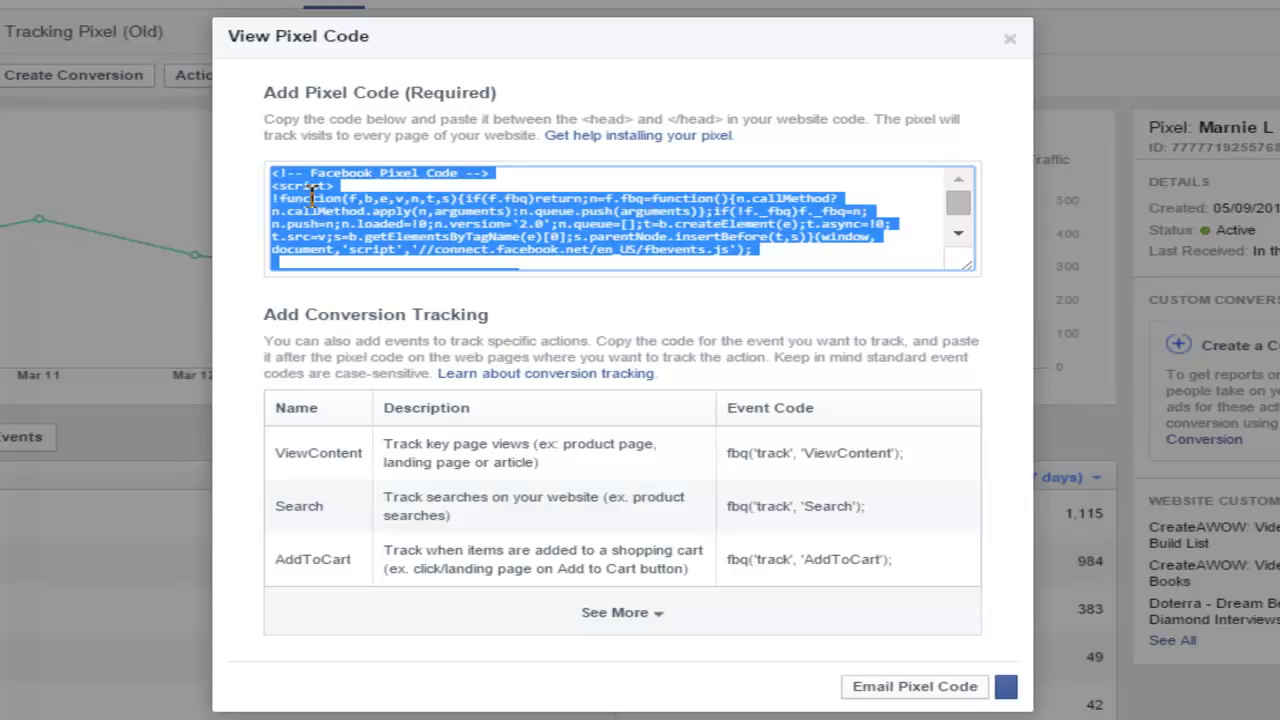
{"action": "right_click", "coordinate": [312, 190]}
{"action": "left_click", "coordinate": [357, 234]}
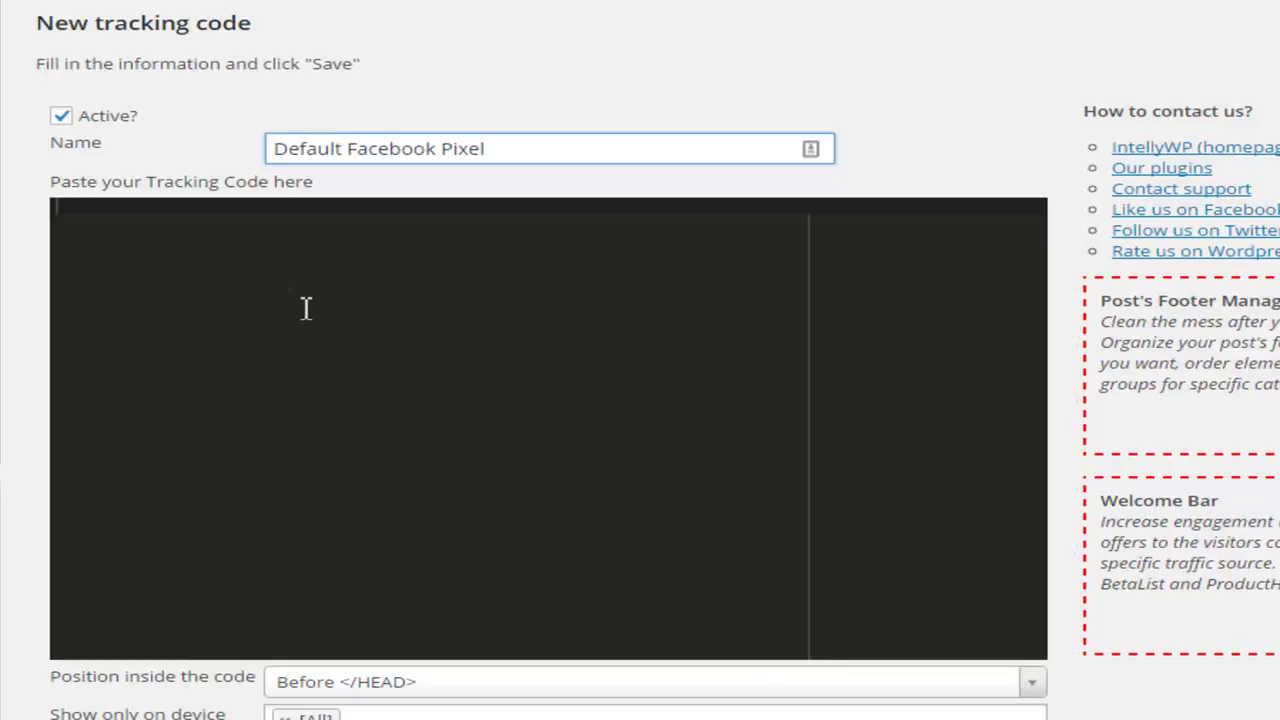
Paste the copied pixel code into the code box of the new tracking code in WordPress.
{"action": "left_click", "coordinate": [240, 291]}
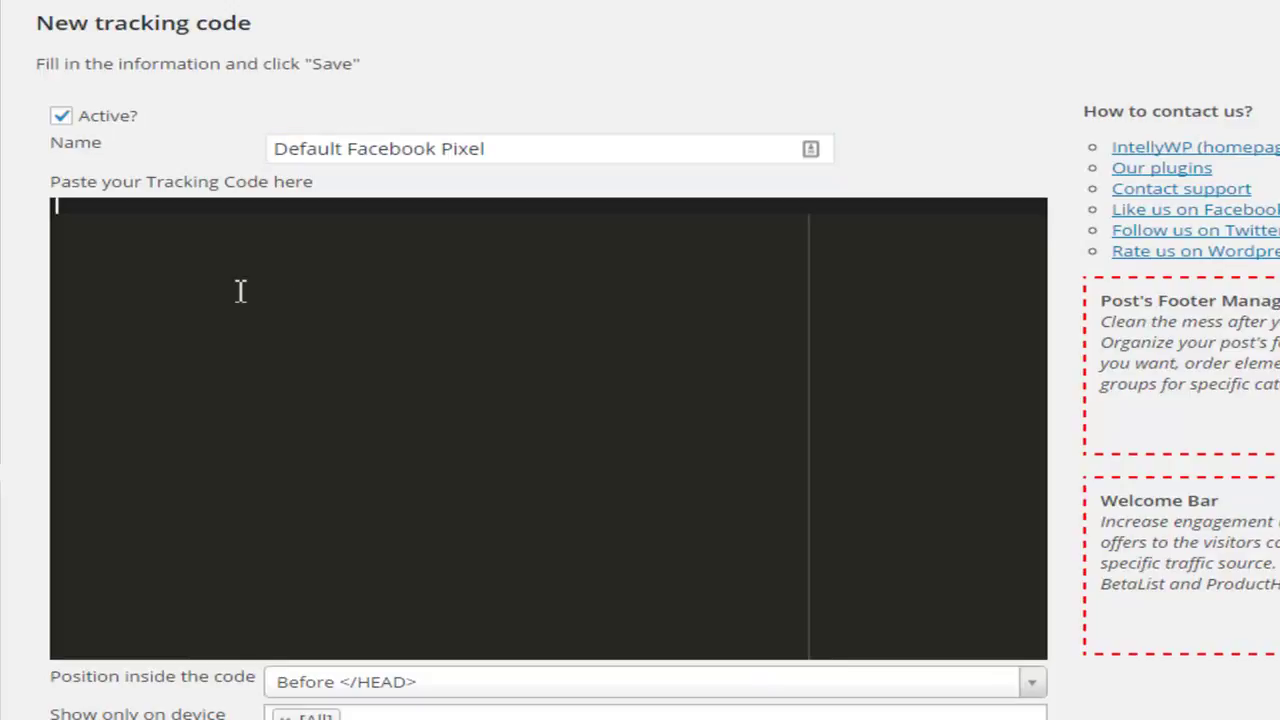
{"action": "right_click", "coordinate": [240, 291]}
{"action": "left_click", "coordinate": [298, 448]}
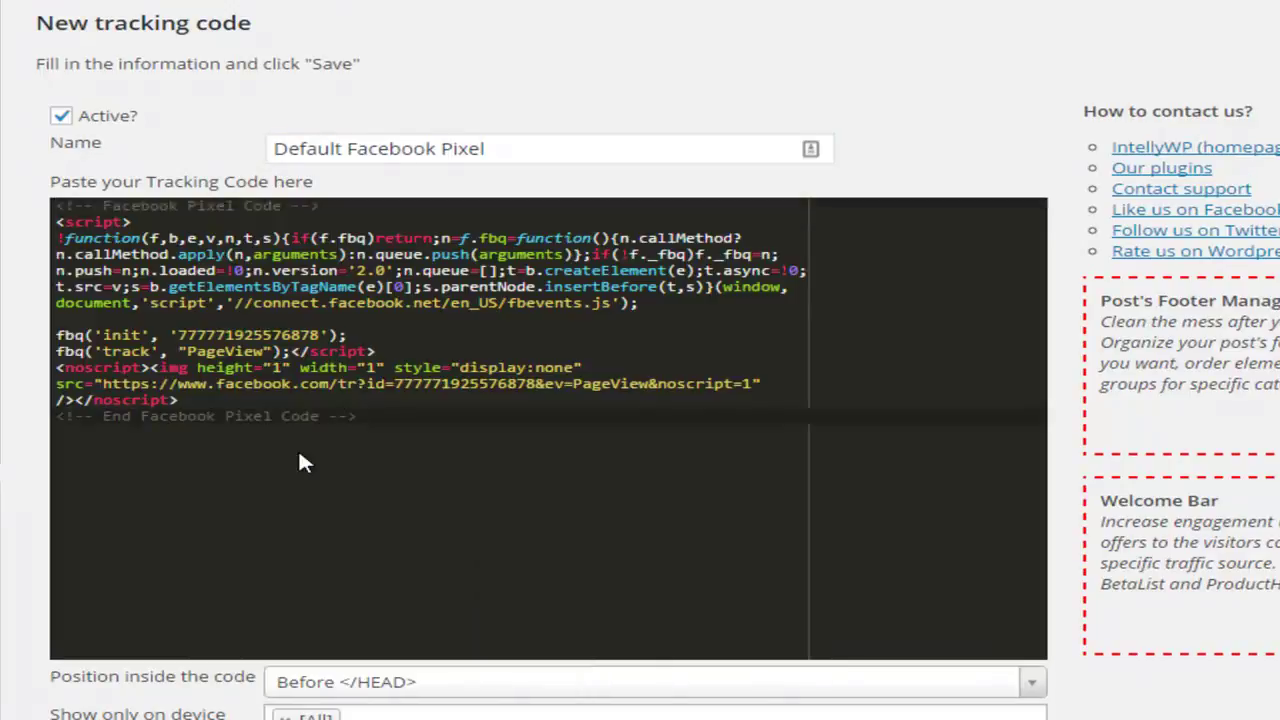
Set the code to standard code tracking in WordPress on the whole website, without excluding pages or posts, and save it.
{"action": "scroll", "coordinate": [690, 630], "scroll_direction": "down", "scroll_amount": 1}
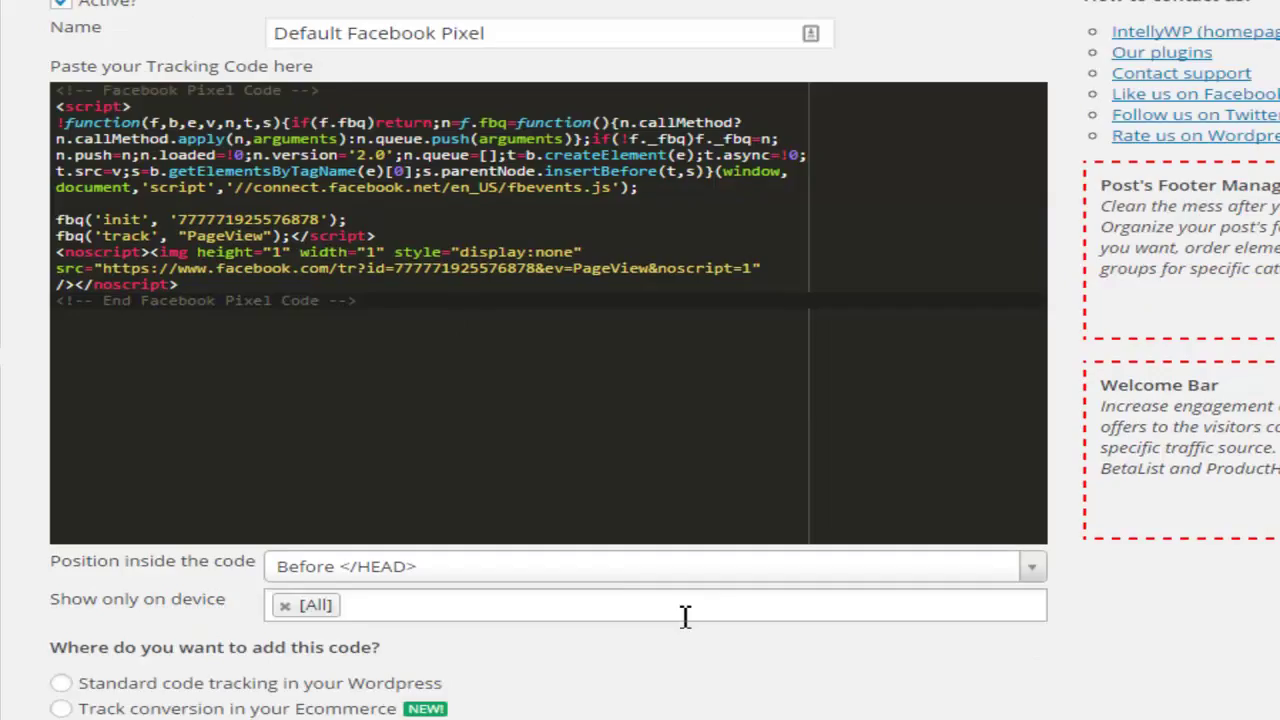
{"action": "scroll", "coordinate": [672, 620], "scroll_direction": "down", "scroll_amount": 1}
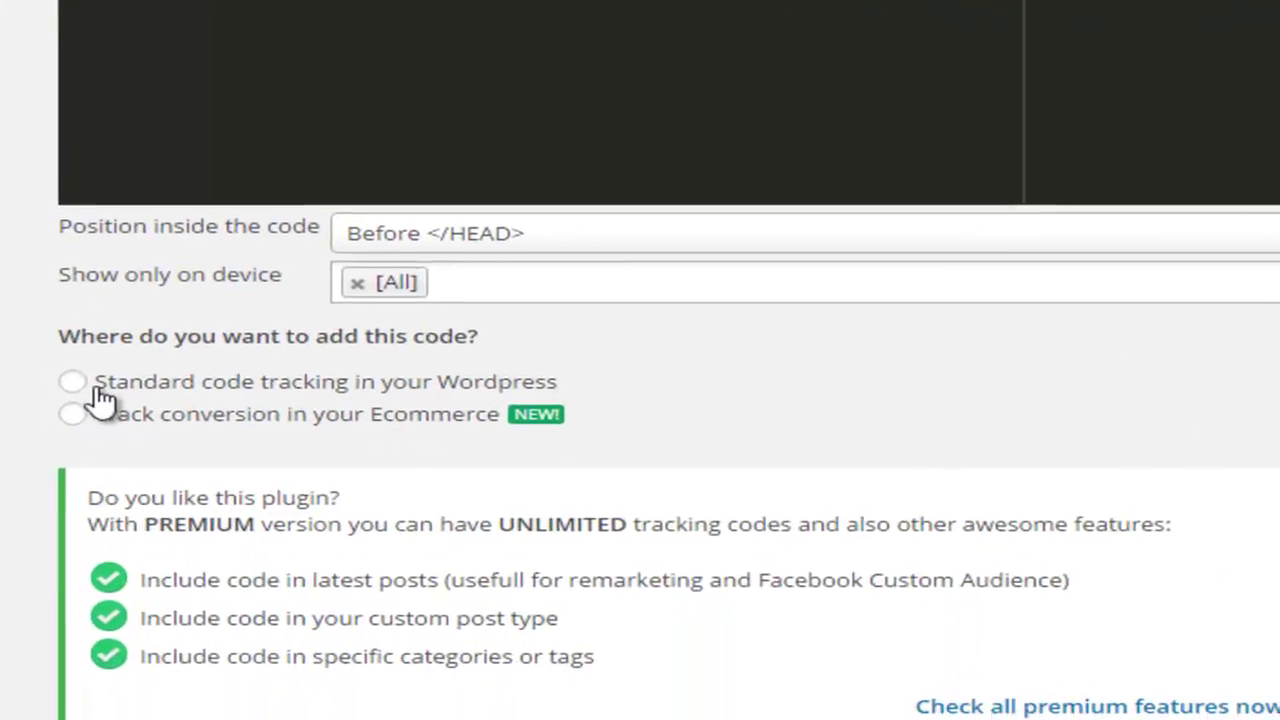
{"action": "left_click", "coordinate": [73, 380]}
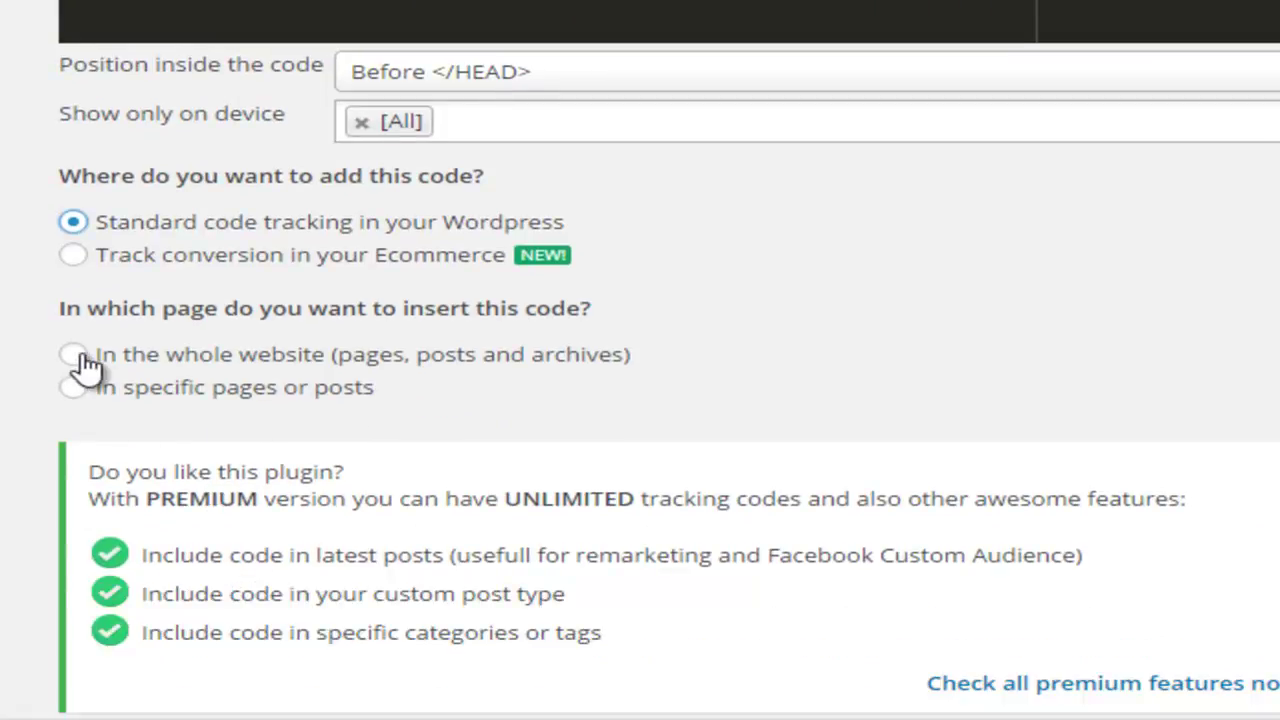
{"action": "left_click", "coordinate": [73, 503]}
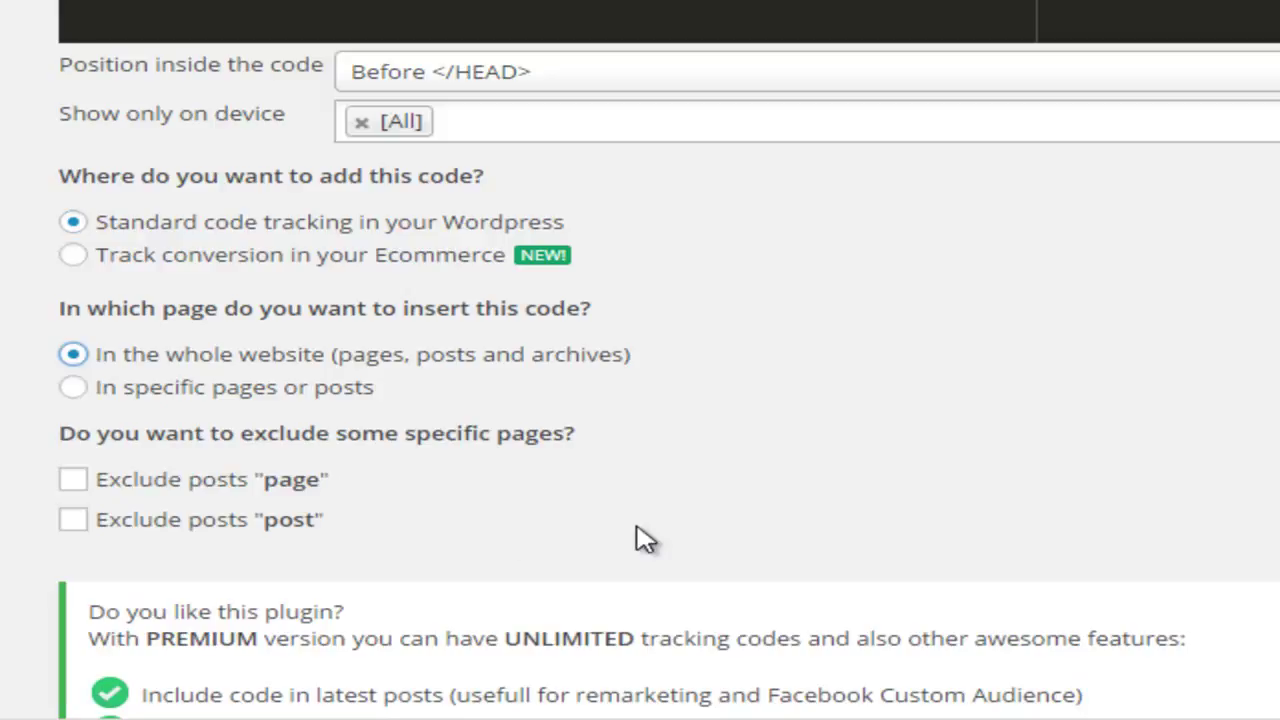
{"action": "scroll", "coordinate": [645, 540], "scroll_direction": "down", "scroll_amount": 3}
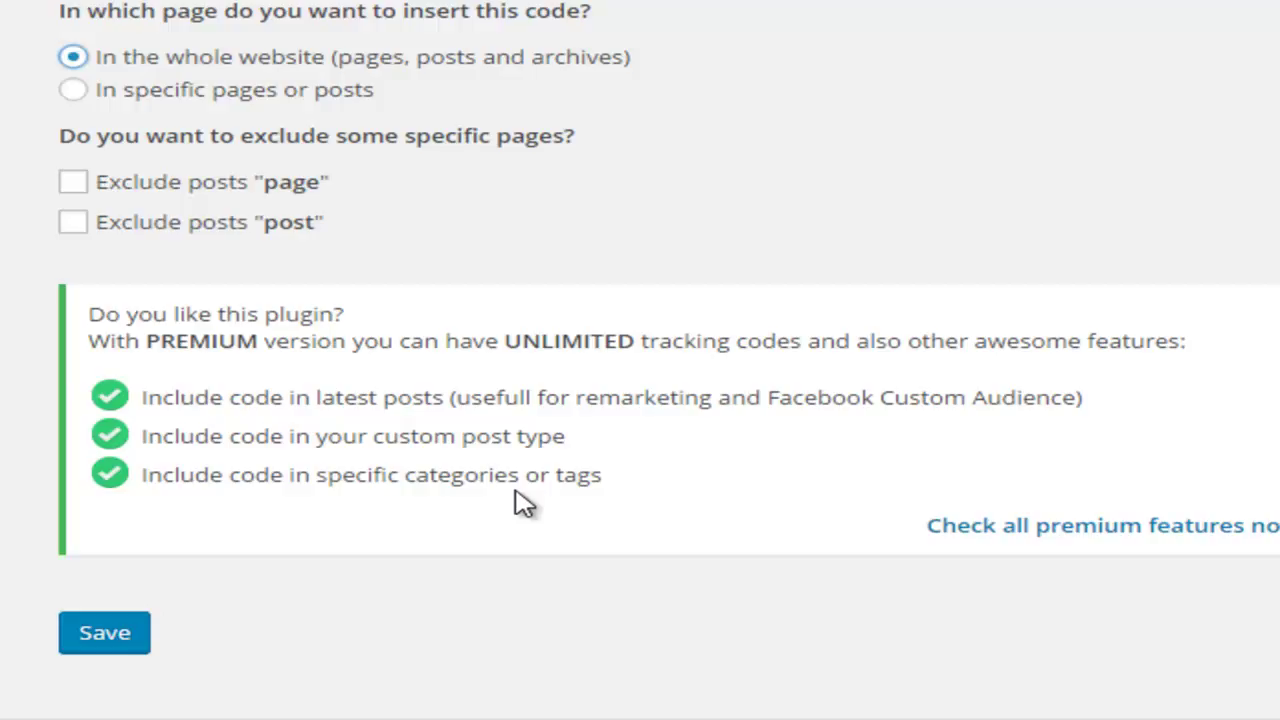
{"action": "scroll", "coordinate": [1215, 215], "scroll_direction": "up", "scroll_amount": 3}
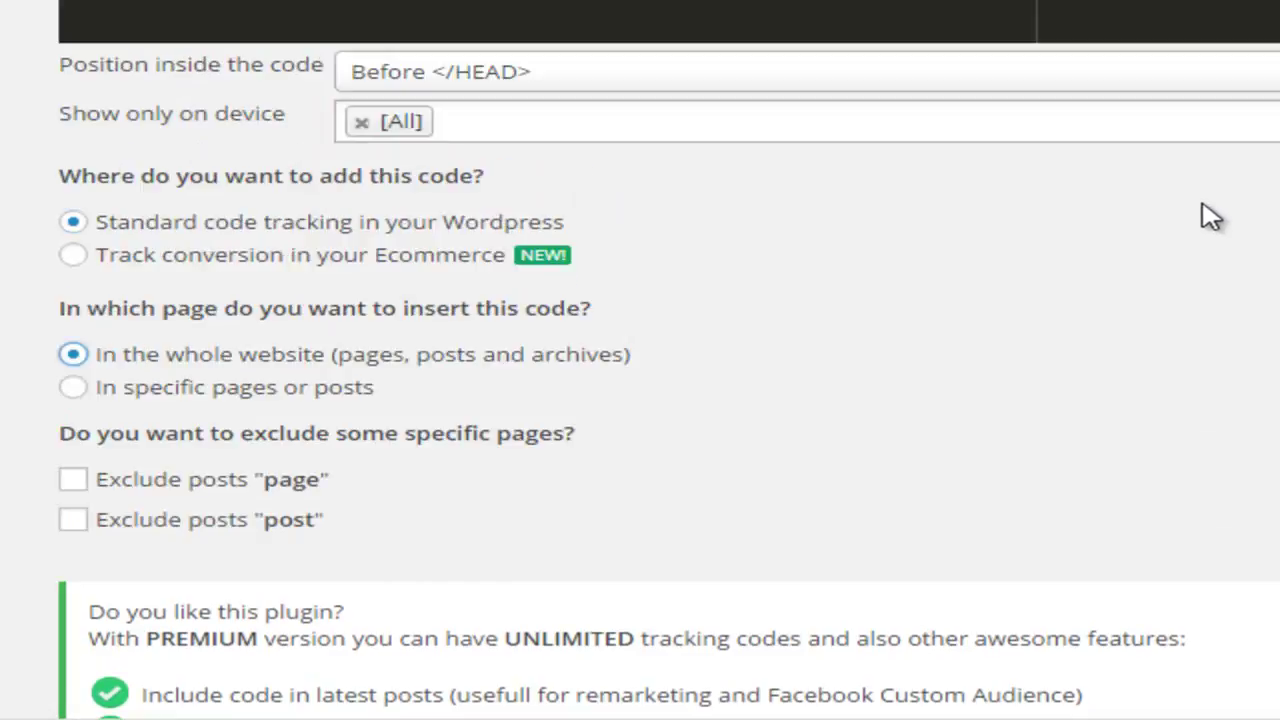
{"action": "scroll", "coordinate": [1215, 215], "scroll_direction": "up", "scroll_amount": 2}
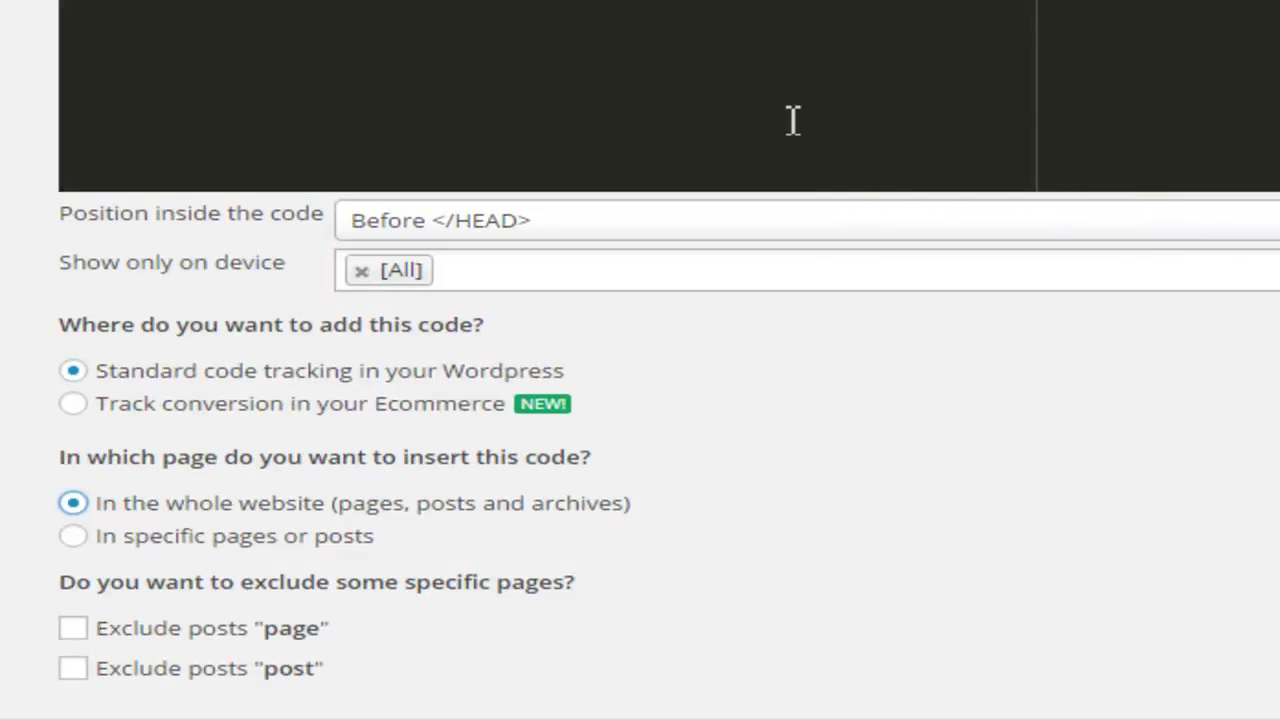
{"action": "scroll", "coordinate": [791, 120], "scroll_direction": "up", "scroll_amount": 3}
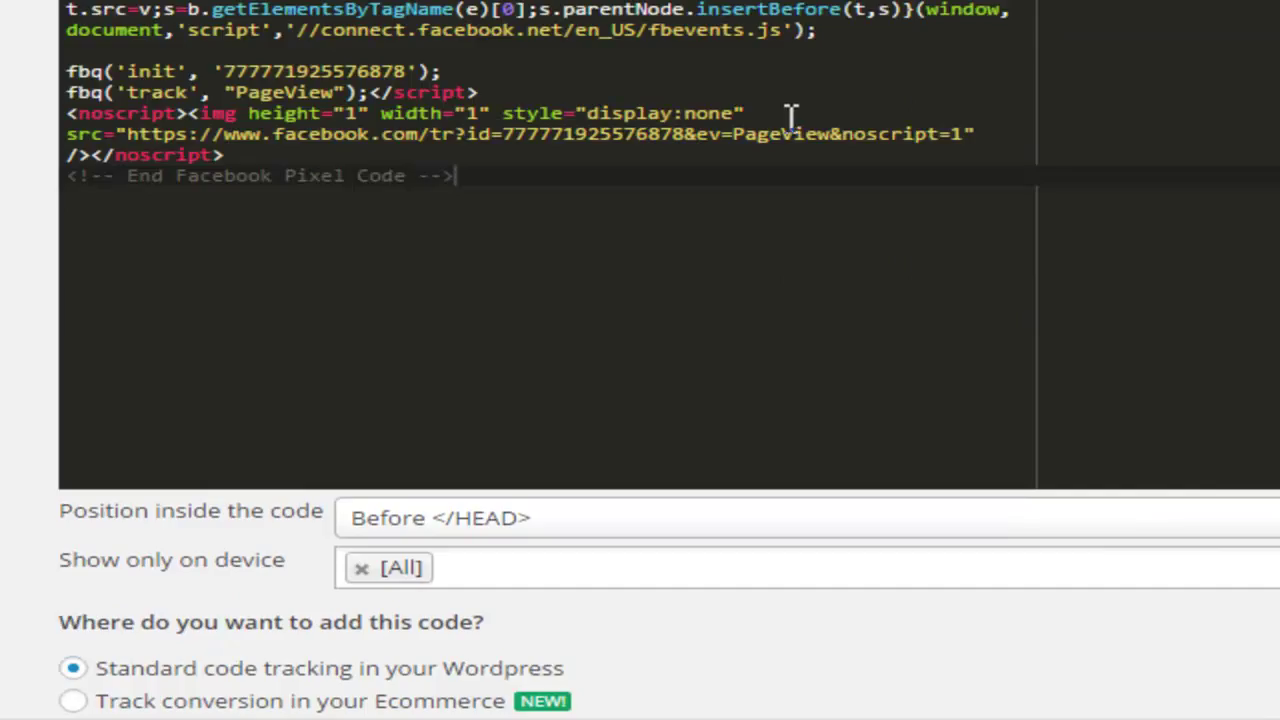
{"action": "scroll", "coordinate": [771, 177], "scroll_direction": "down", "scroll_amount": 8}
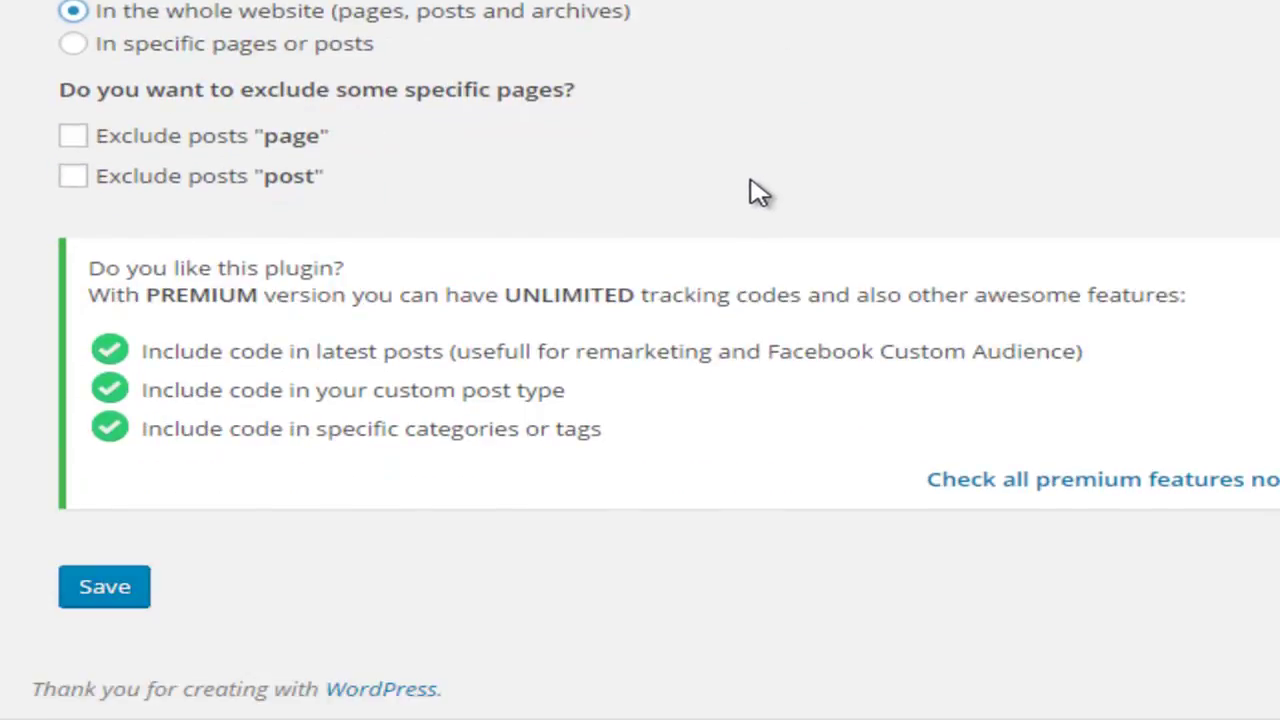
{"action": "left_click", "coordinate": [68, 584]}
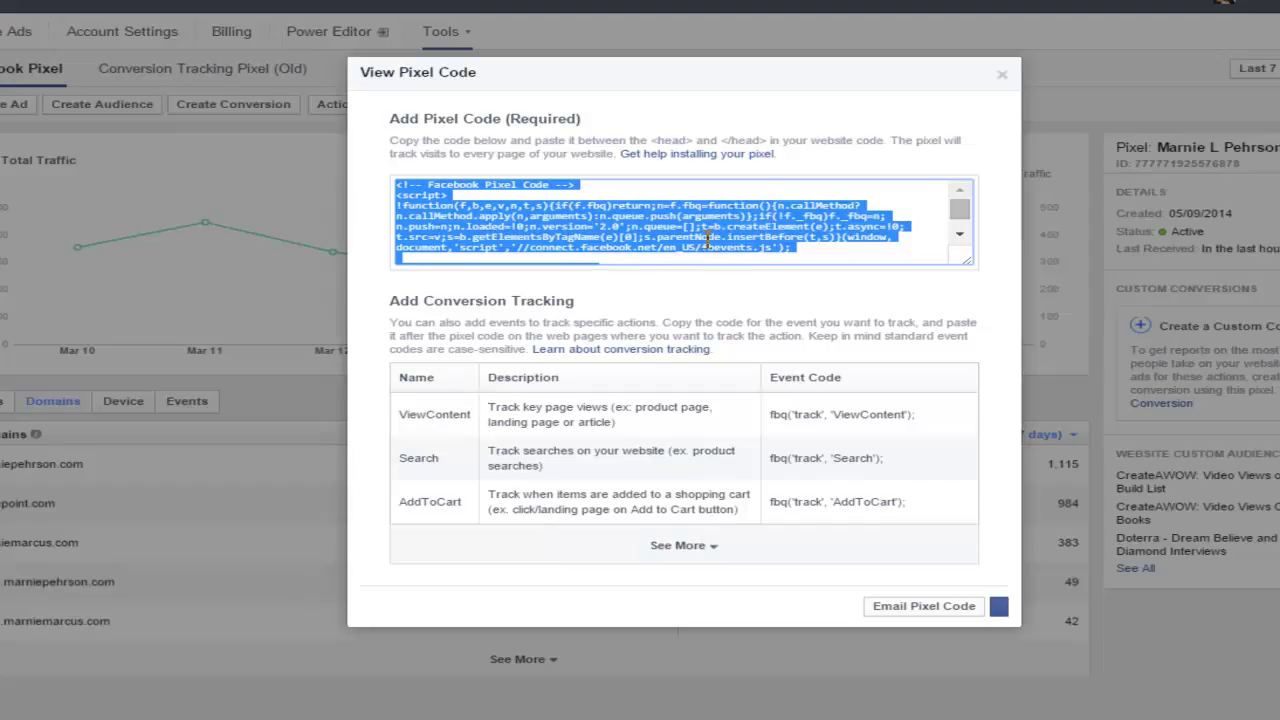
Copy the base pixel code from Facebook Ads again and paste it into a new WordPress tracking code named "Complete Registration".
{"action": "right_click", "coordinate": [688, 218]}
{"action": "left_click", "coordinate": [742, 237]}
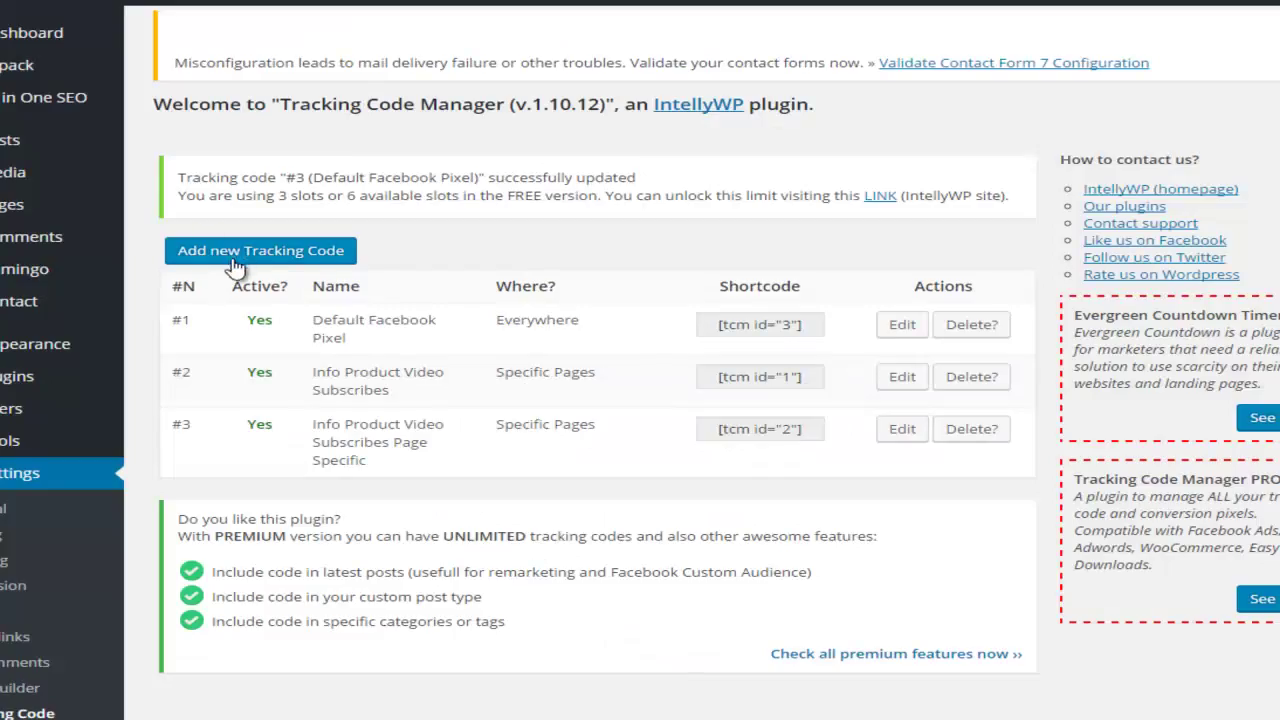
{"action": "left_click", "coordinate": [243, 252]}
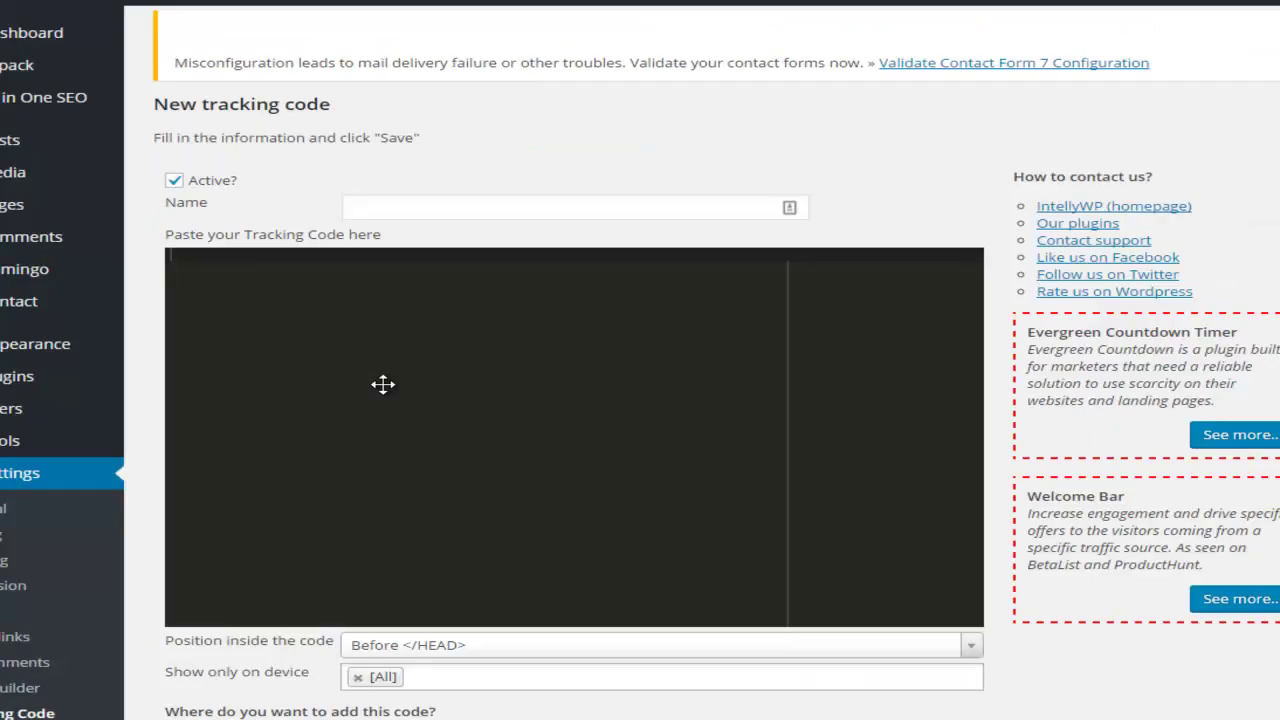
{"action": "left_click", "coordinate": [392, 208]}
{"action": "type", "text": "Comp"}
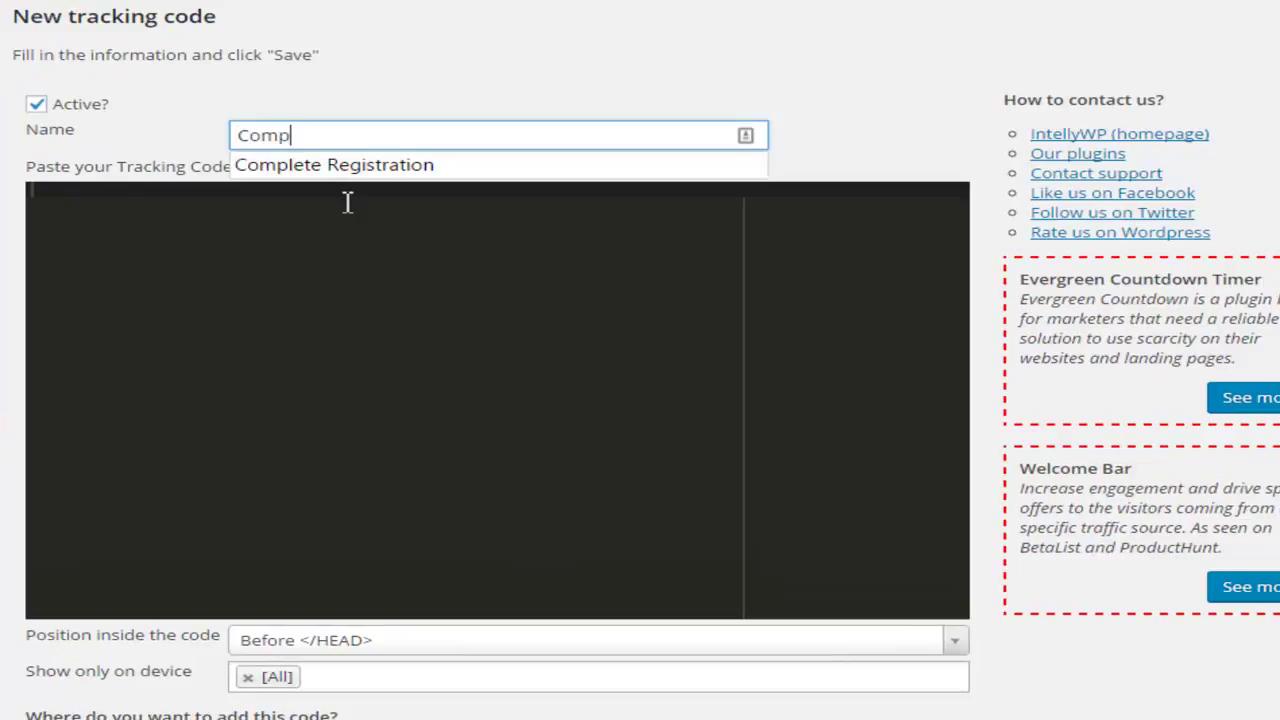
{"action": "type", "text": "l"}
{"action": "key", "text": "Down"}
{"action": "key", "text": "Tab"}
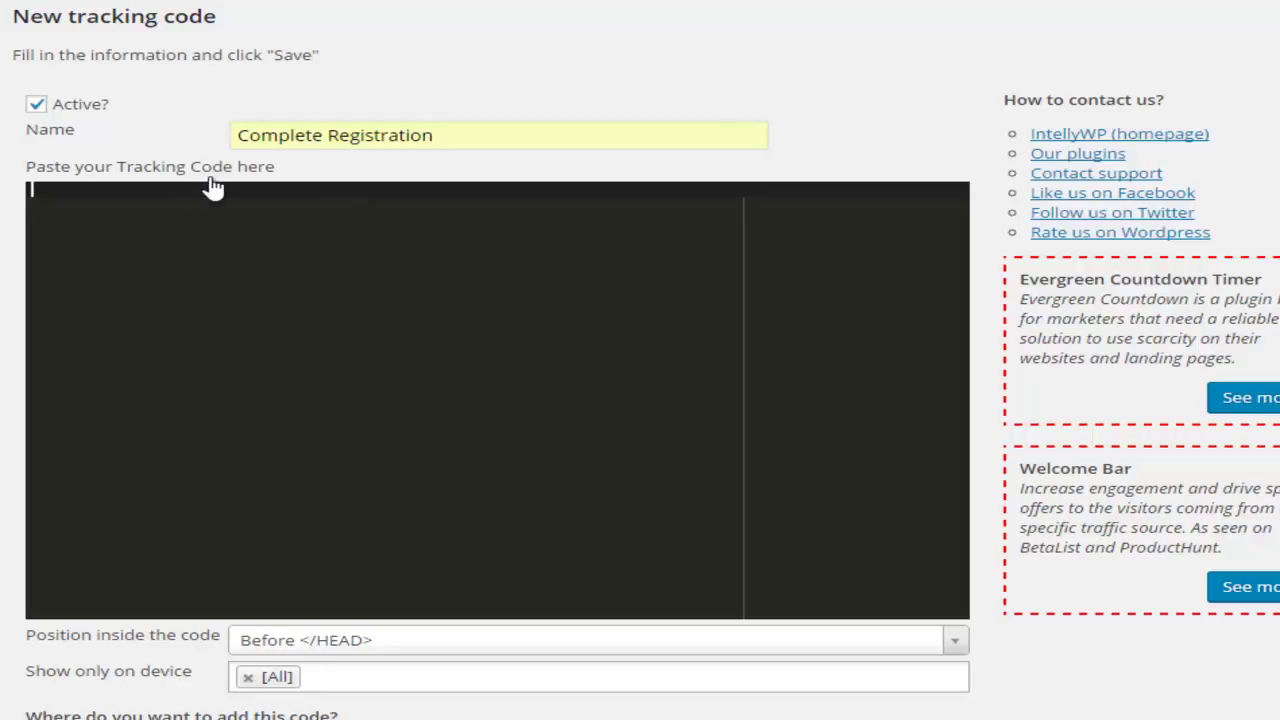
{"action": "right_click", "coordinate": [198, 204]}
{"action": "left_click", "coordinate": [288, 364]}
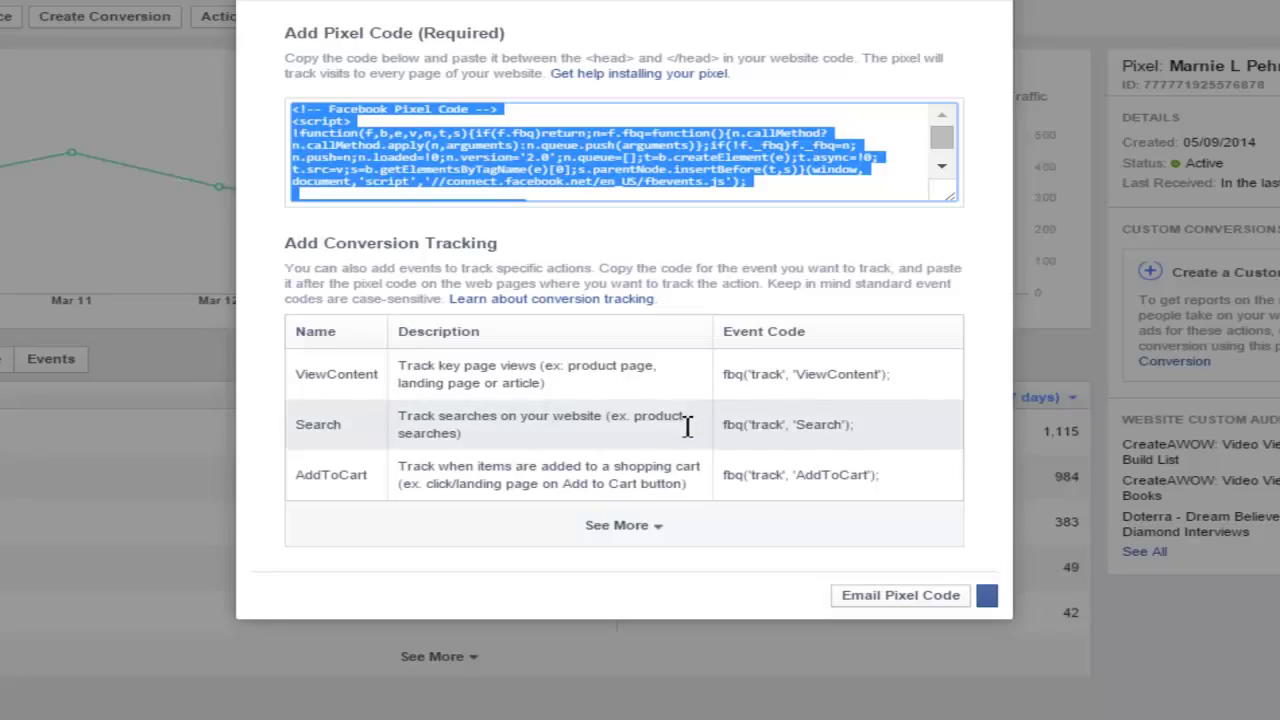
Expand the conversion event list in Facebook Ads and copy the whole CompleteRegistration event code.
{"action": "left_click", "coordinate": [662, 527]}
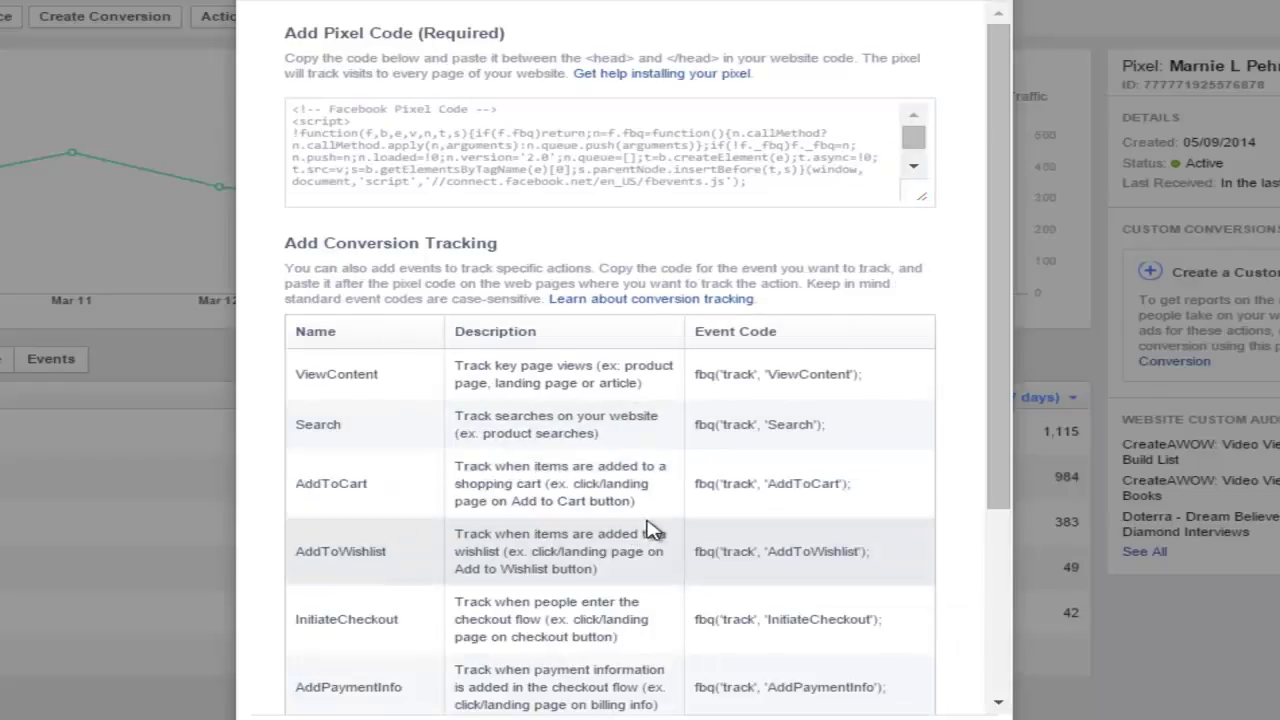
{"action": "scroll", "coordinate": [650, 535], "scroll_direction": "down", "scroll_amount": 3}
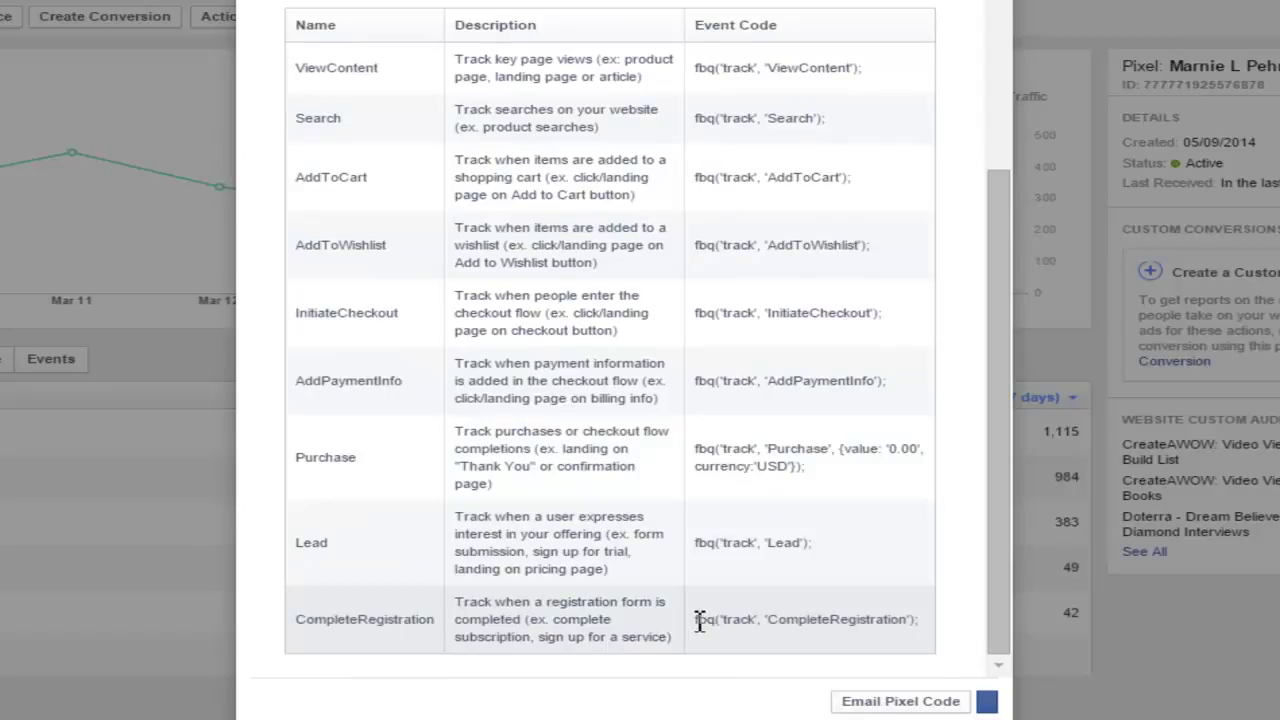
{"action": "left_click_drag", "start_coordinate": [697, 627], "coordinate": [909, 626]}
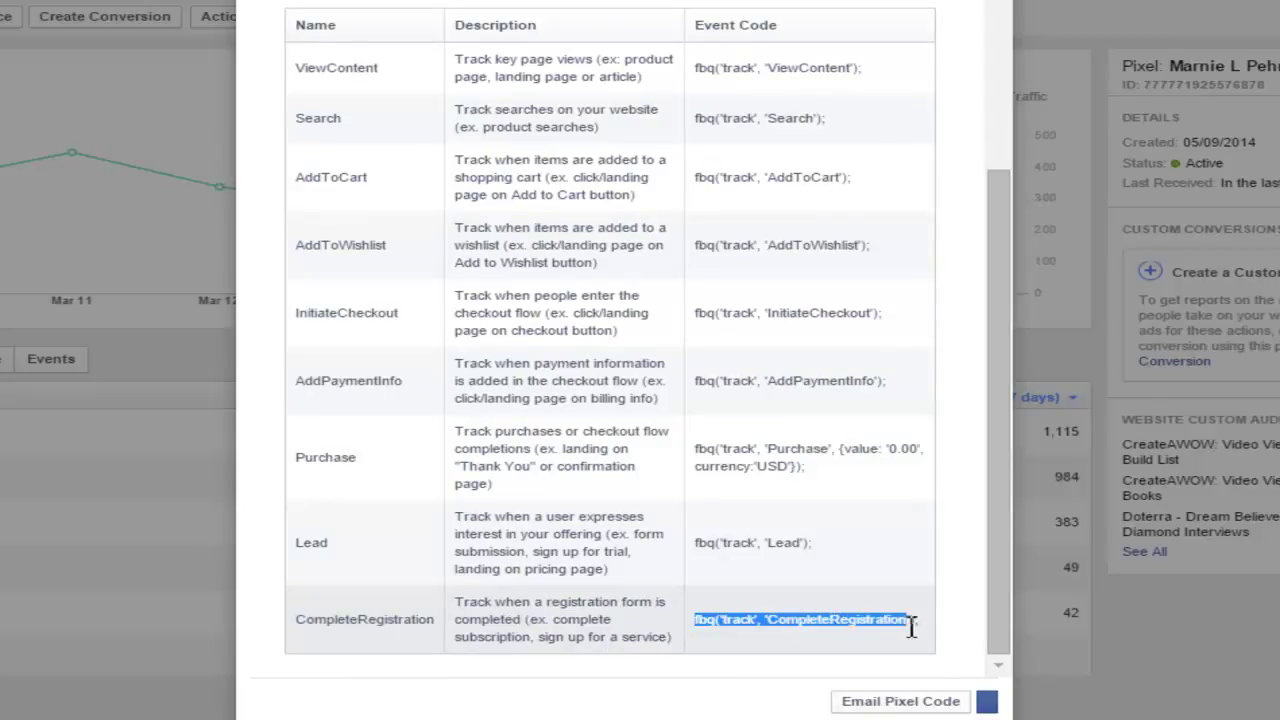
{"action": "right_click", "coordinate": [900, 622]}
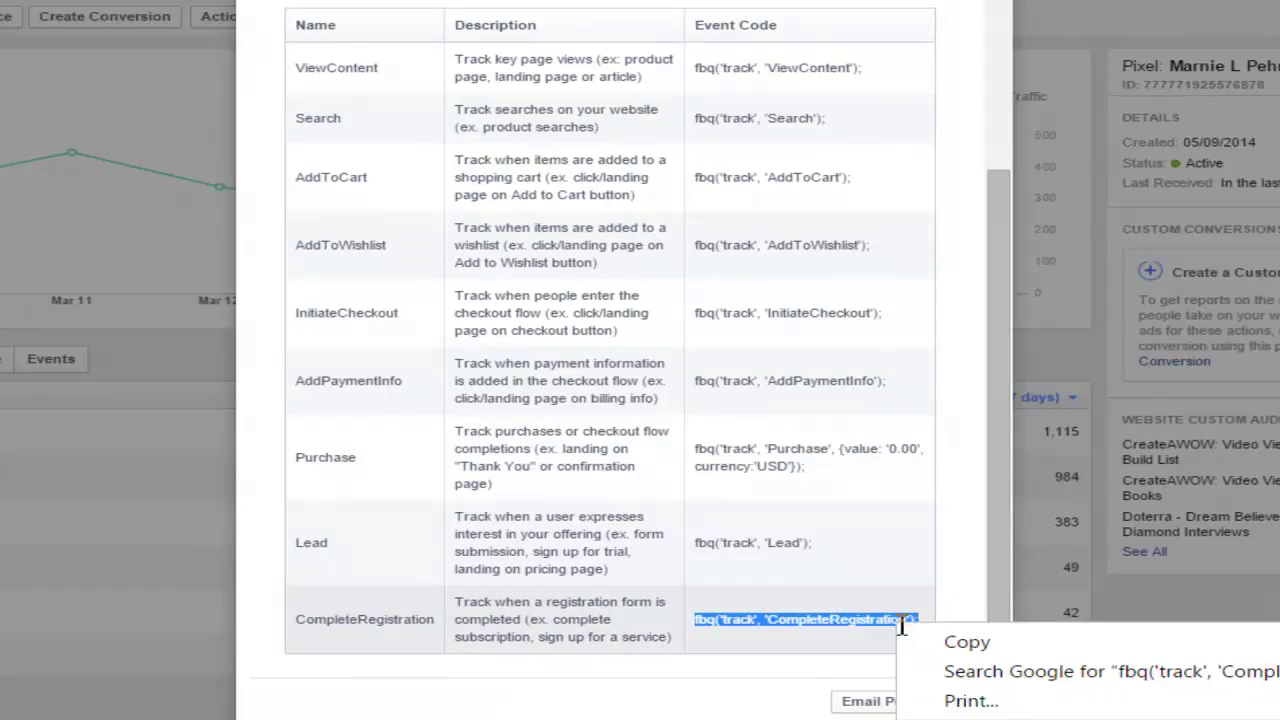
{"action": "left_click", "coordinate": [918, 638]}
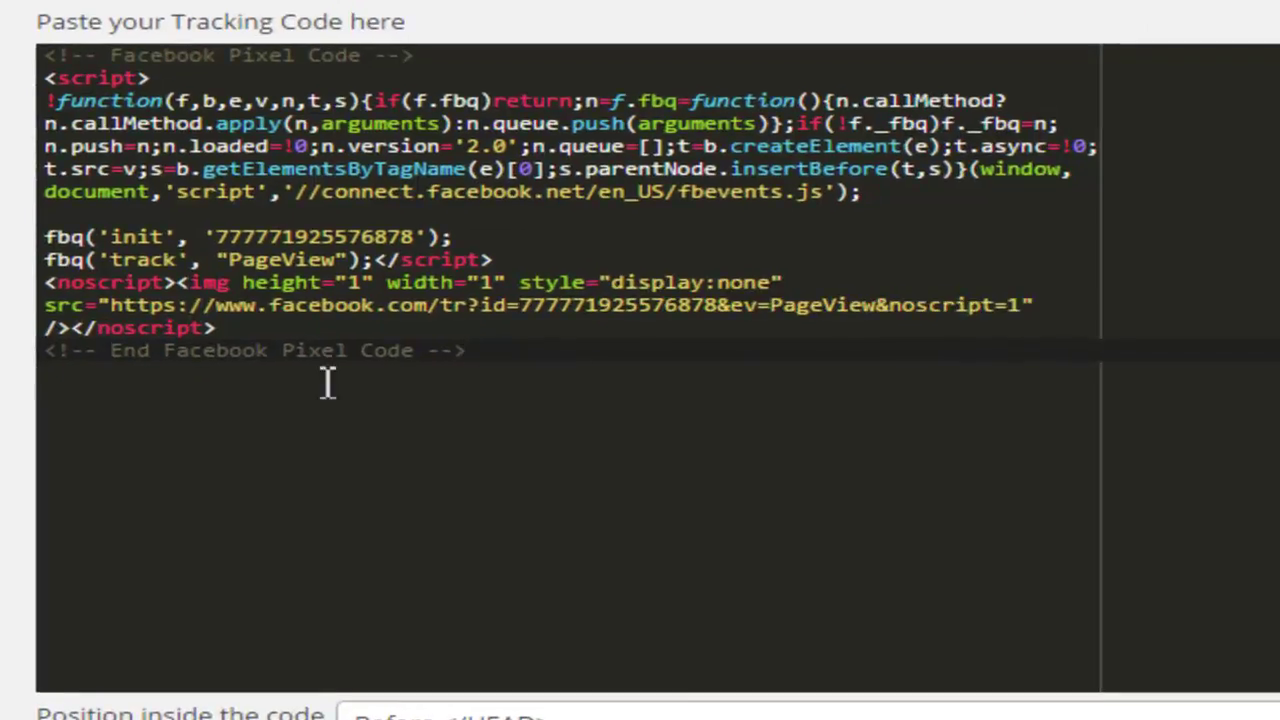
Replace the PageView tracking line in the Complete Registration code with the copied CompleteRegistration event code and save the tracking code.
{"action": "left_click", "coordinate": [376, 259]}
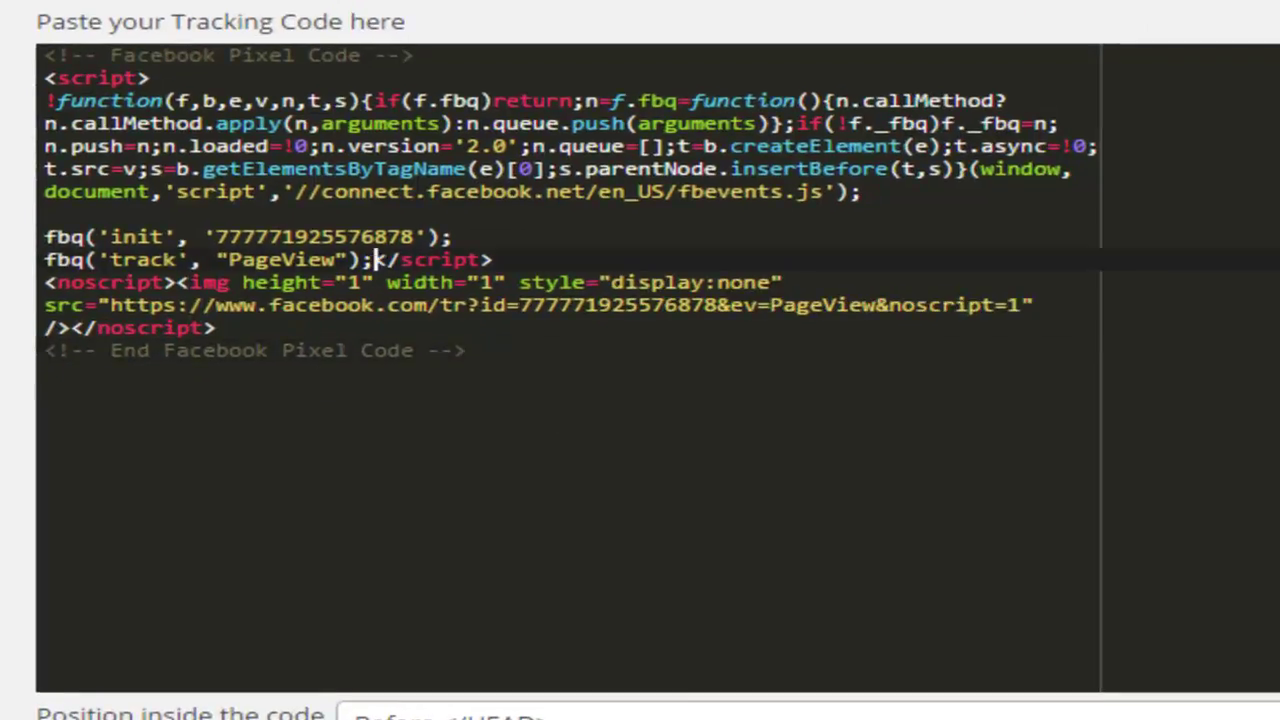
{"action": "left_click_drag", "start_coordinate": [376, 259], "coordinate": [45, 259]}
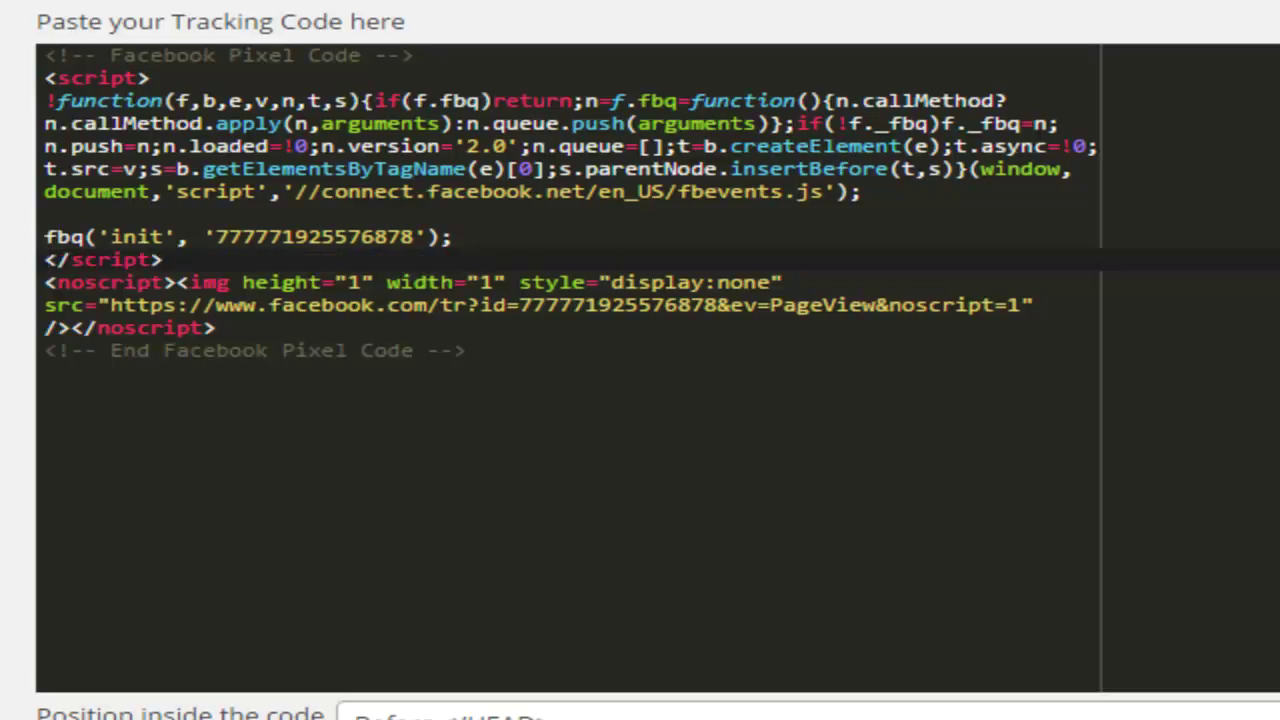
{"action": "key", "text": "ctrl+v"}
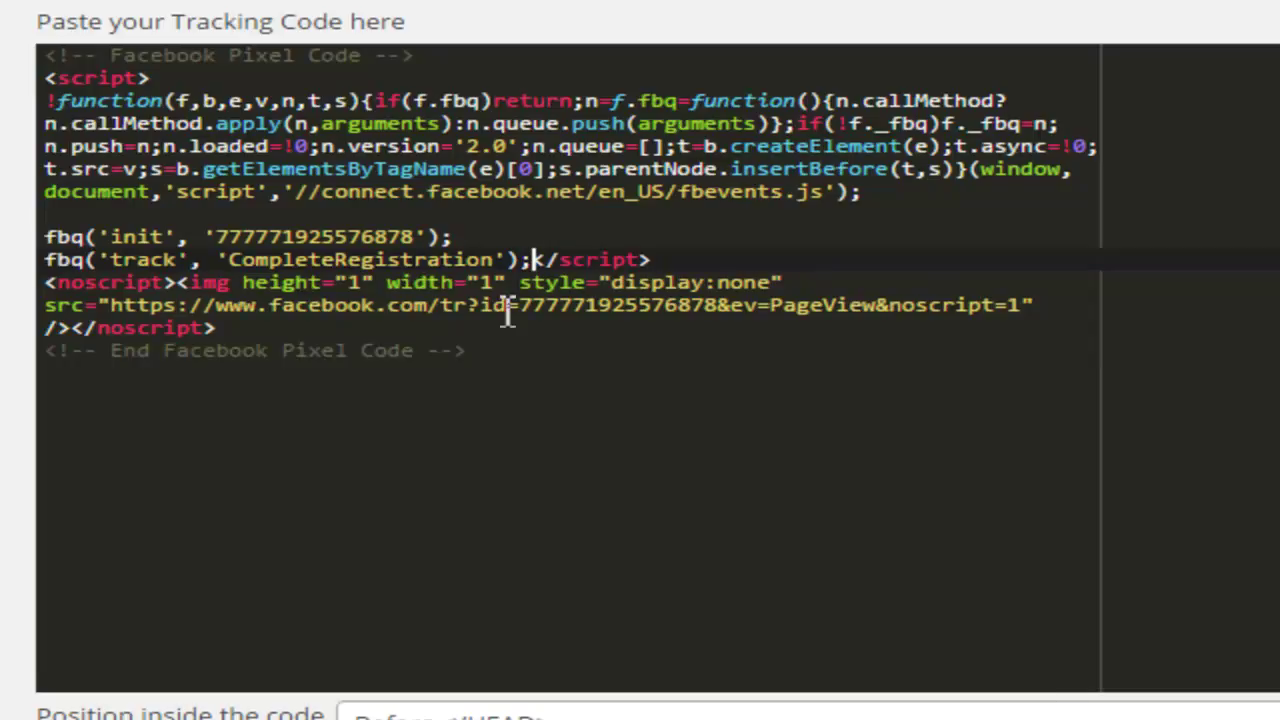
{"action": "left_click_drag", "start_coordinate": [606, 260], "coordinate": [535, 262]}
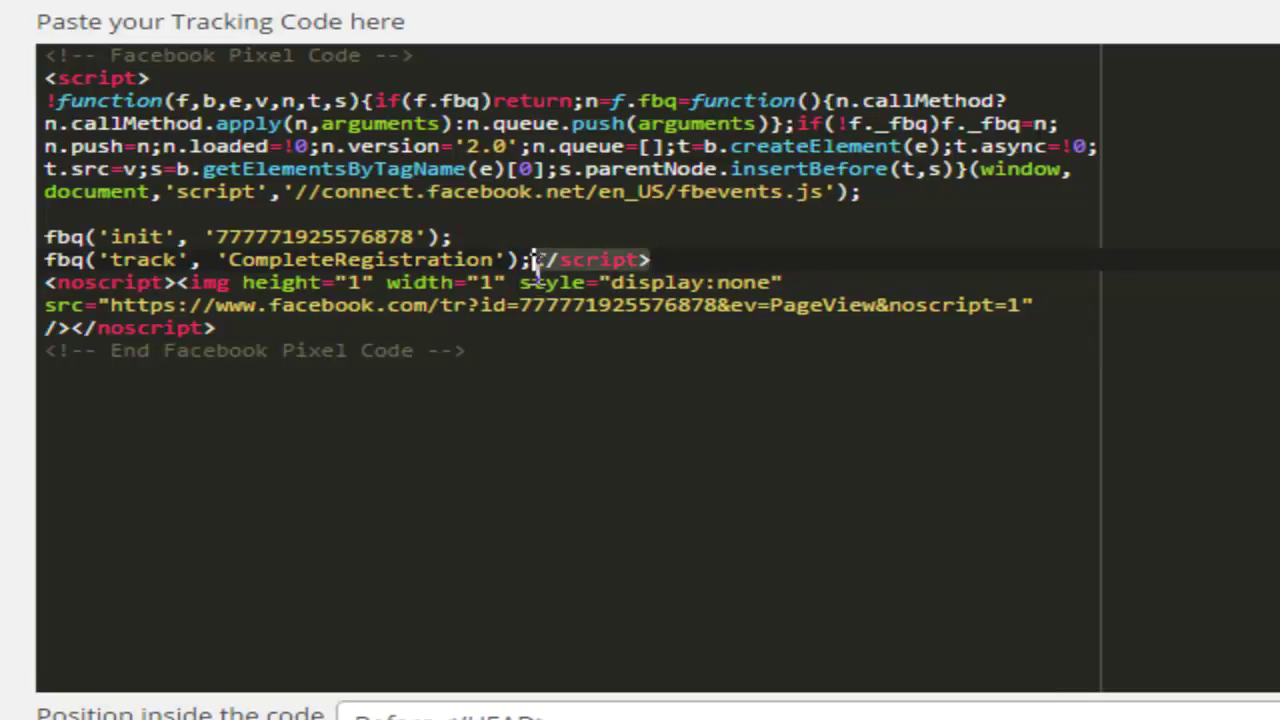
{"action": "left_click", "coordinate": [676, 259]}
{"action": "left_click_drag", "start_coordinate": [676, 259], "coordinate": [48, 262]}
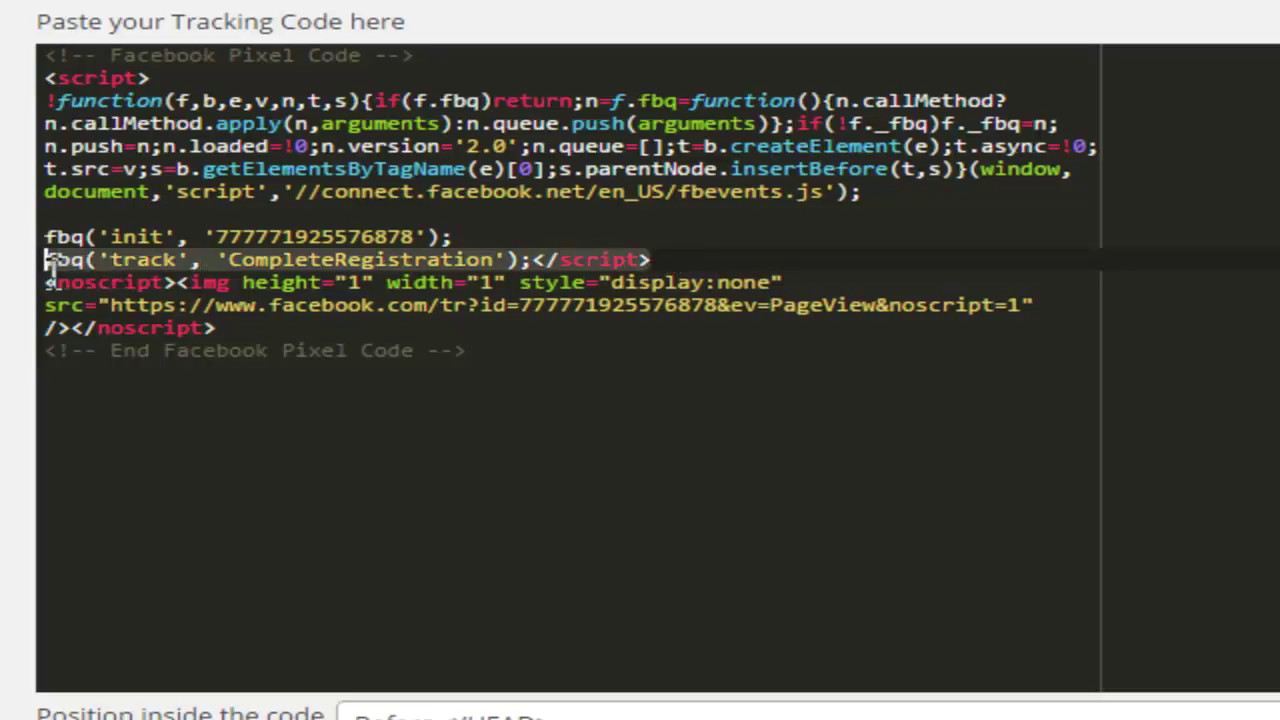
{"action": "left_click", "coordinate": [477, 259]}
{"action": "left_click_drag", "start_coordinate": [483, 262], "coordinate": [47, 262]}
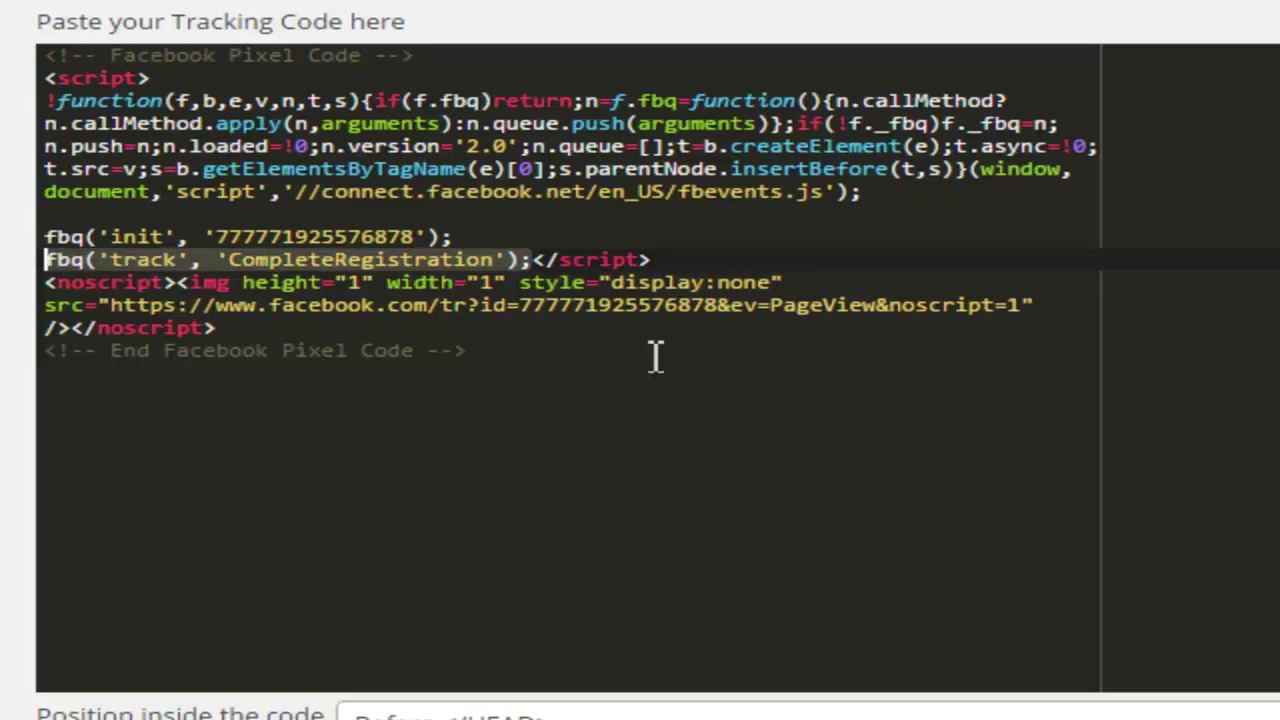
{"action": "scroll", "coordinate": [855, 651], "scroll_direction": "down", "scroll_amount": 5}
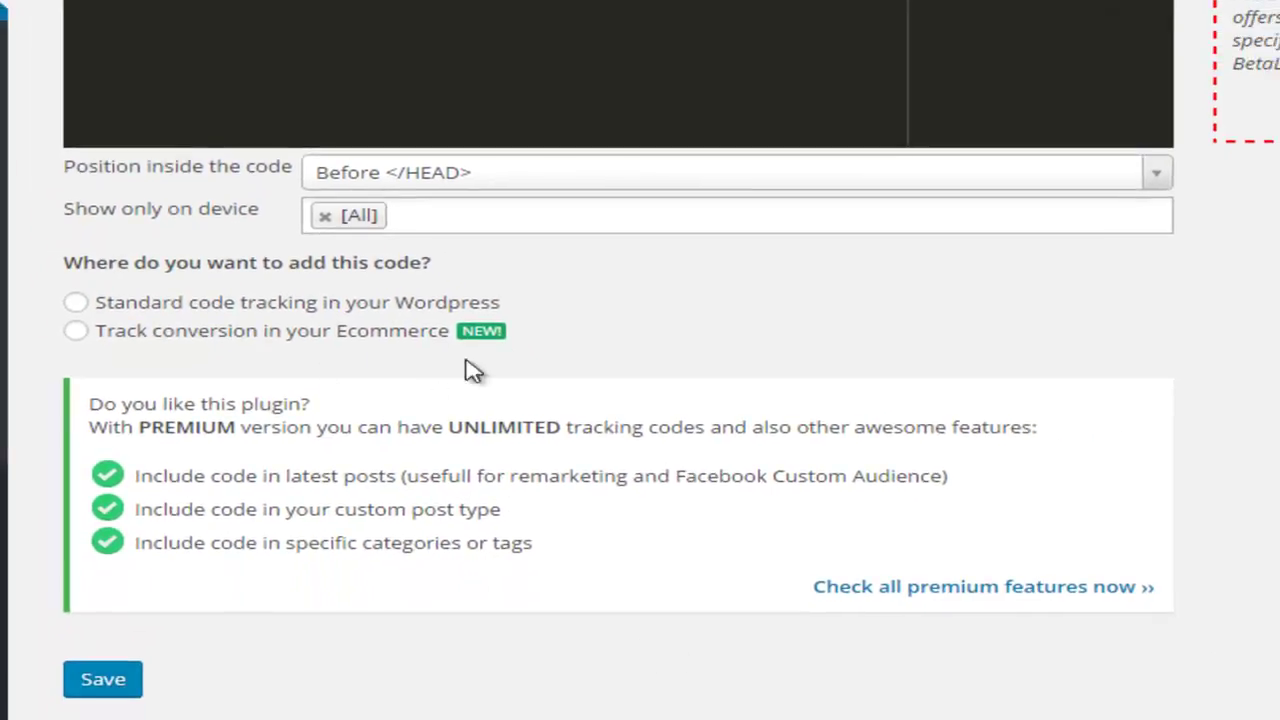
{"action": "left_click", "coordinate": [103, 690]}
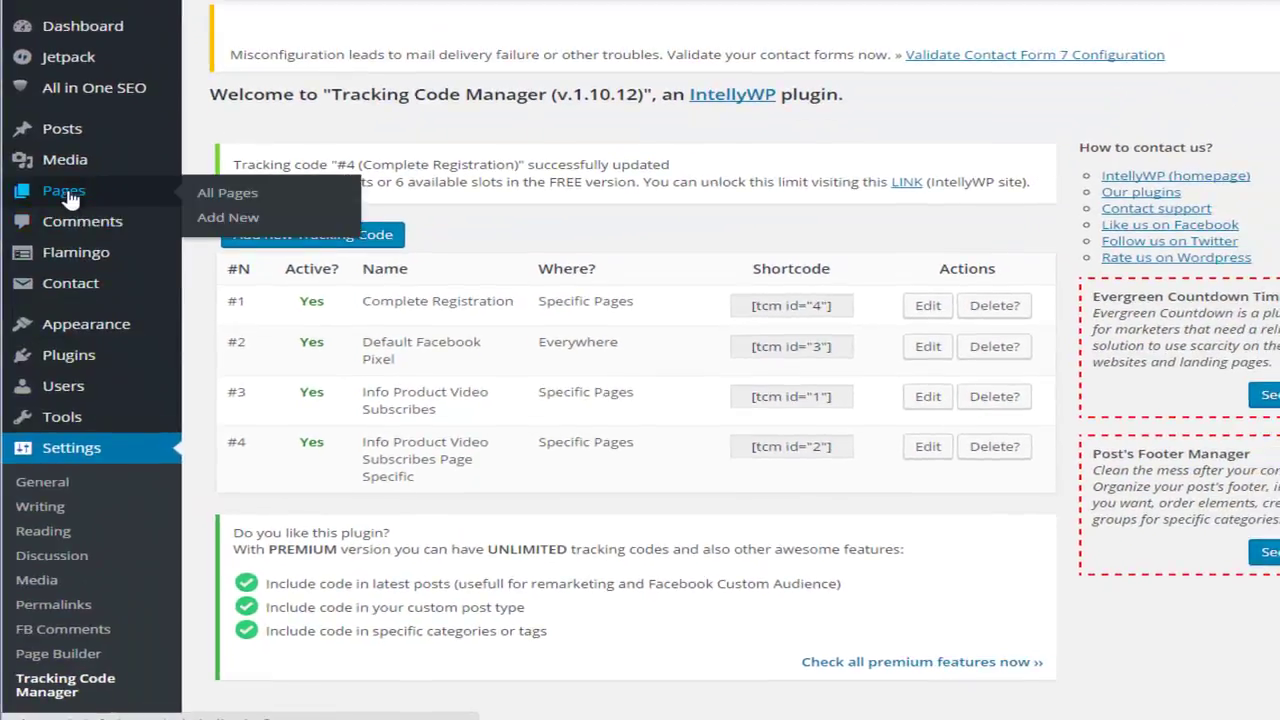
Search the WordPress pages for the thank-you page and open "Info Product Video Series – Thank You!" for editing.
{"action": "left_click", "coordinate": [66, 196]}
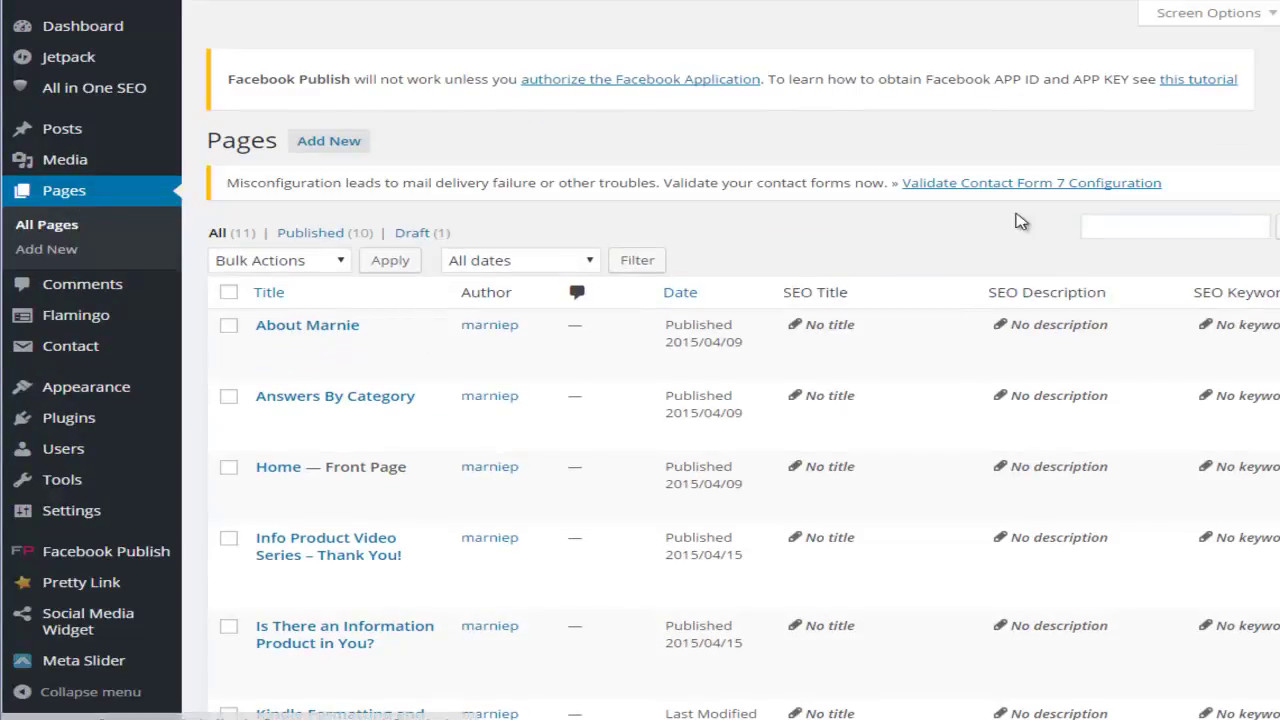
{"action": "left_click", "coordinate": [1094, 224]}
{"action": "type", "text": "thanks you"}
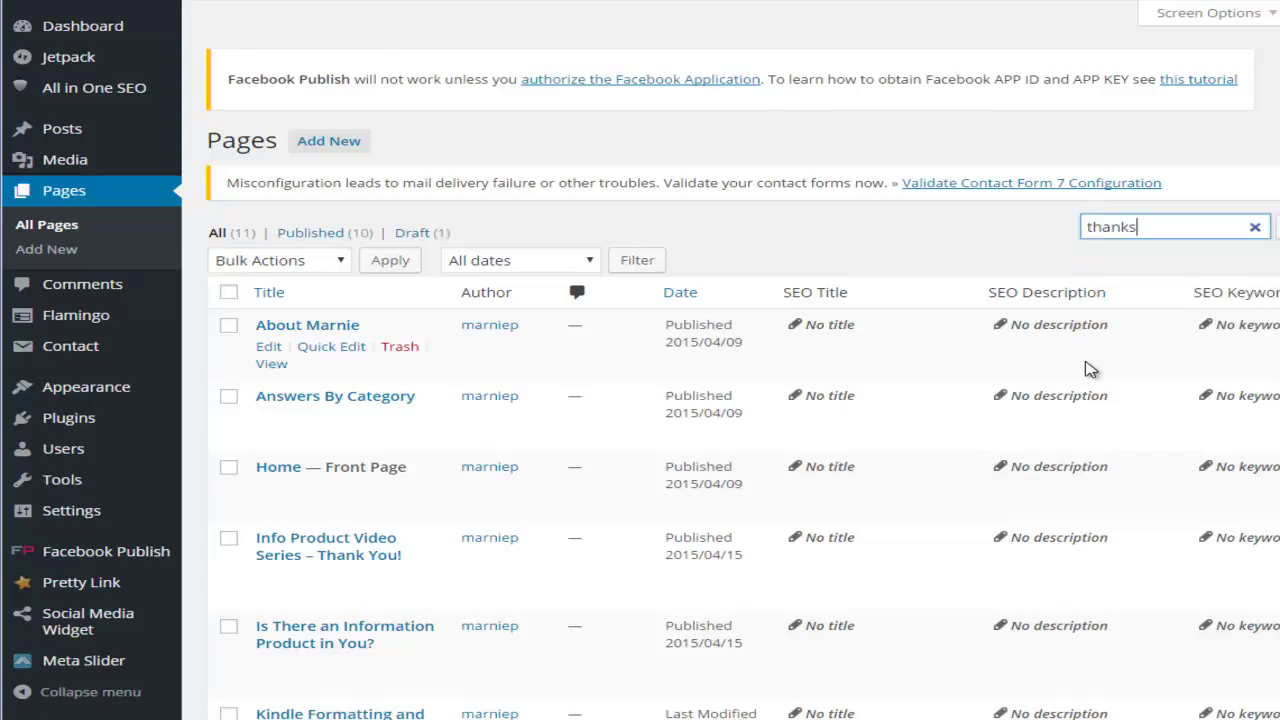
{"action": "key", "text": "BackSpace"}
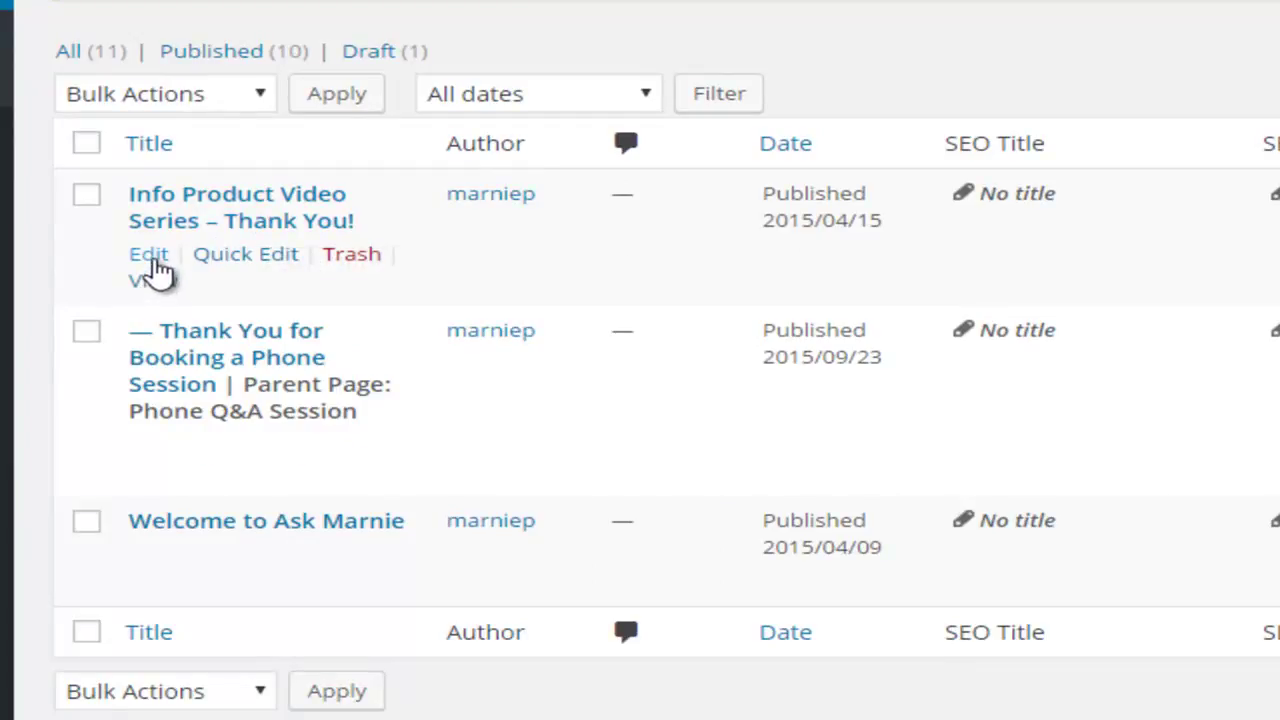
{"action": "left_click", "coordinate": [151, 258]}
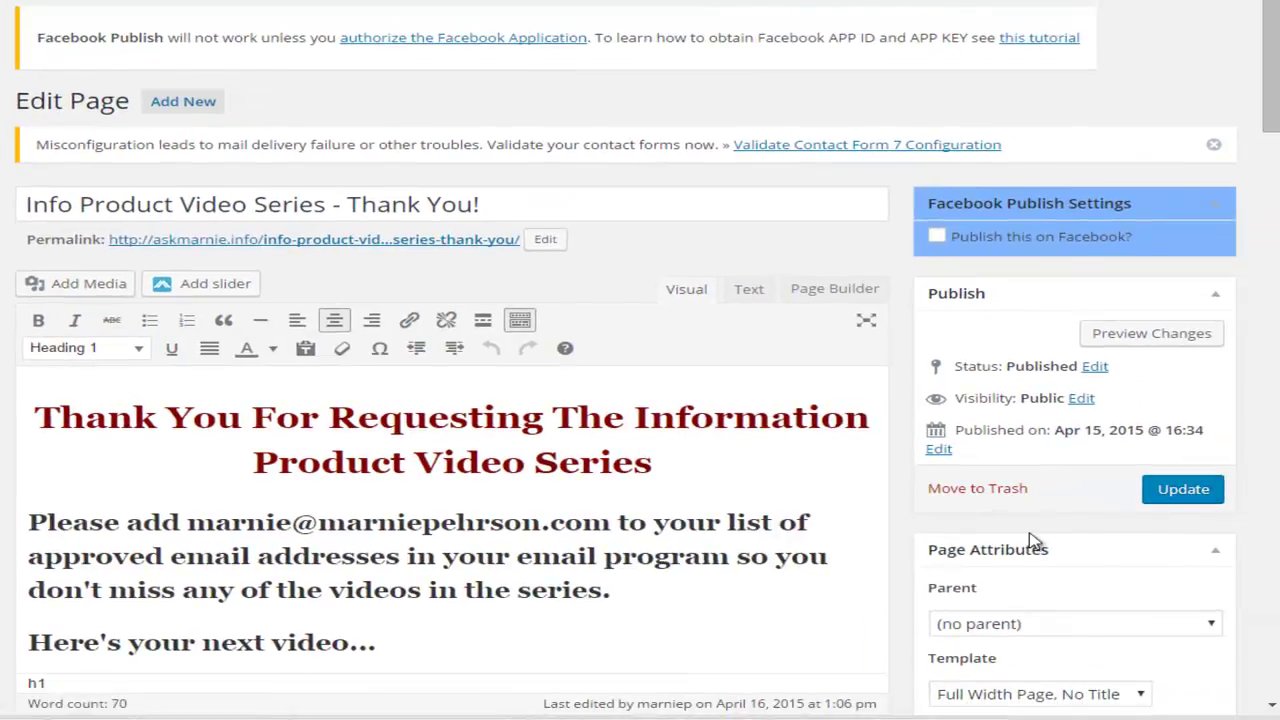
Assign the Complete Registration tracking code to the page instead of Default Facebook Pixel and update the page.
{"action": "scroll", "coordinate": [1035, 540], "scroll_direction": "down", "scroll_amount": 5}
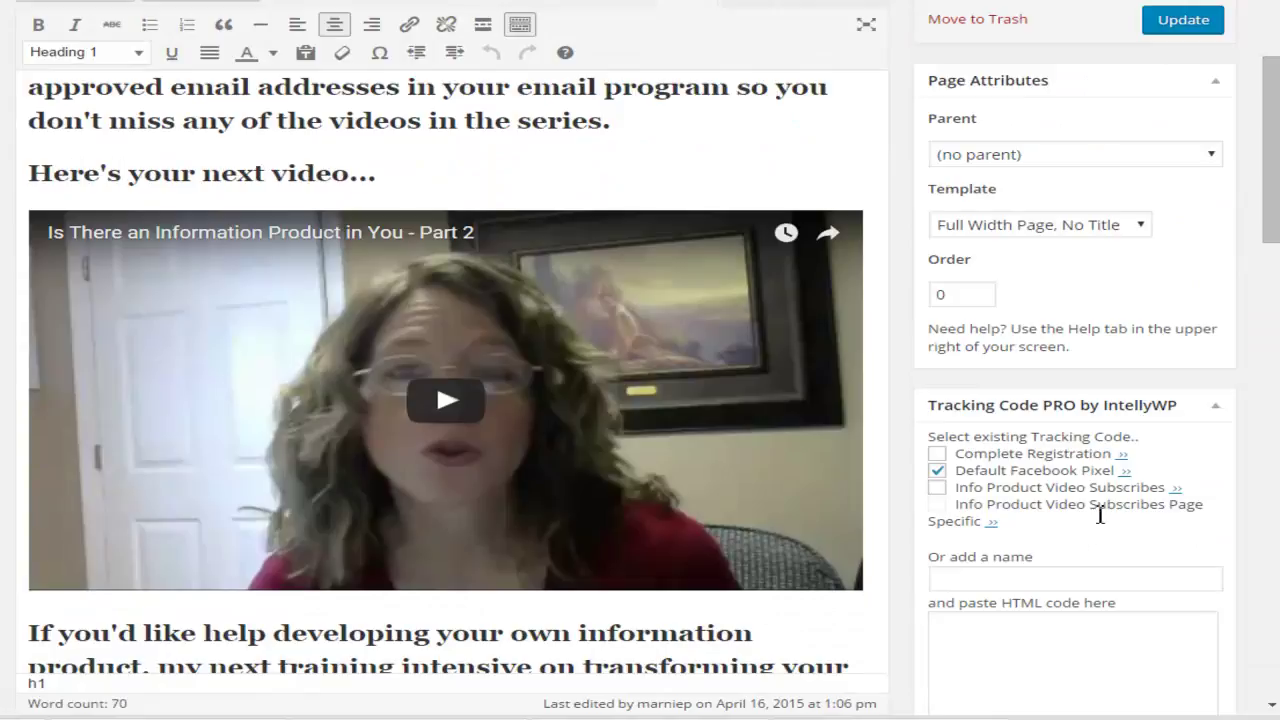
{"action": "scroll", "coordinate": [1100, 515], "scroll_direction": "down", "scroll_amount": 4}
{"action": "scroll", "coordinate": [1100, 520], "scroll_direction": "down", "scroll_amount": 5}
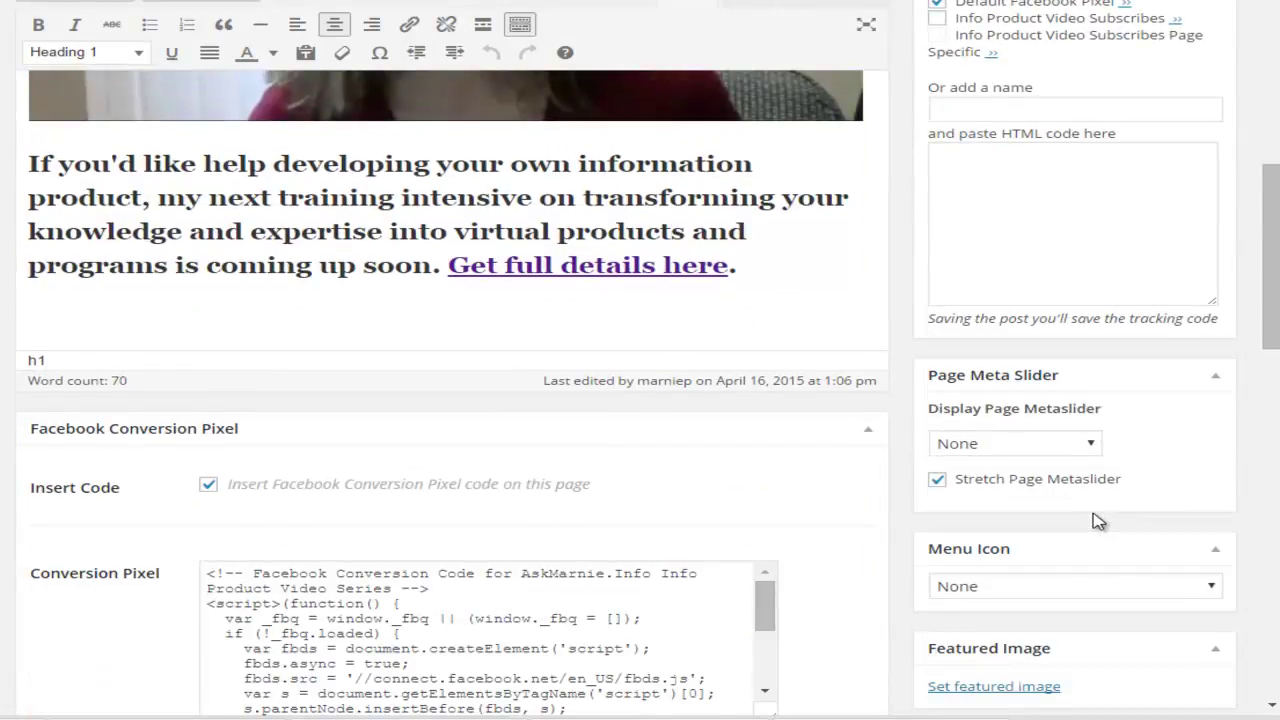
{"action": "scroll", "coordinate": [1100, 520], "scroll_direction": "up", "scroll_amount": 3}
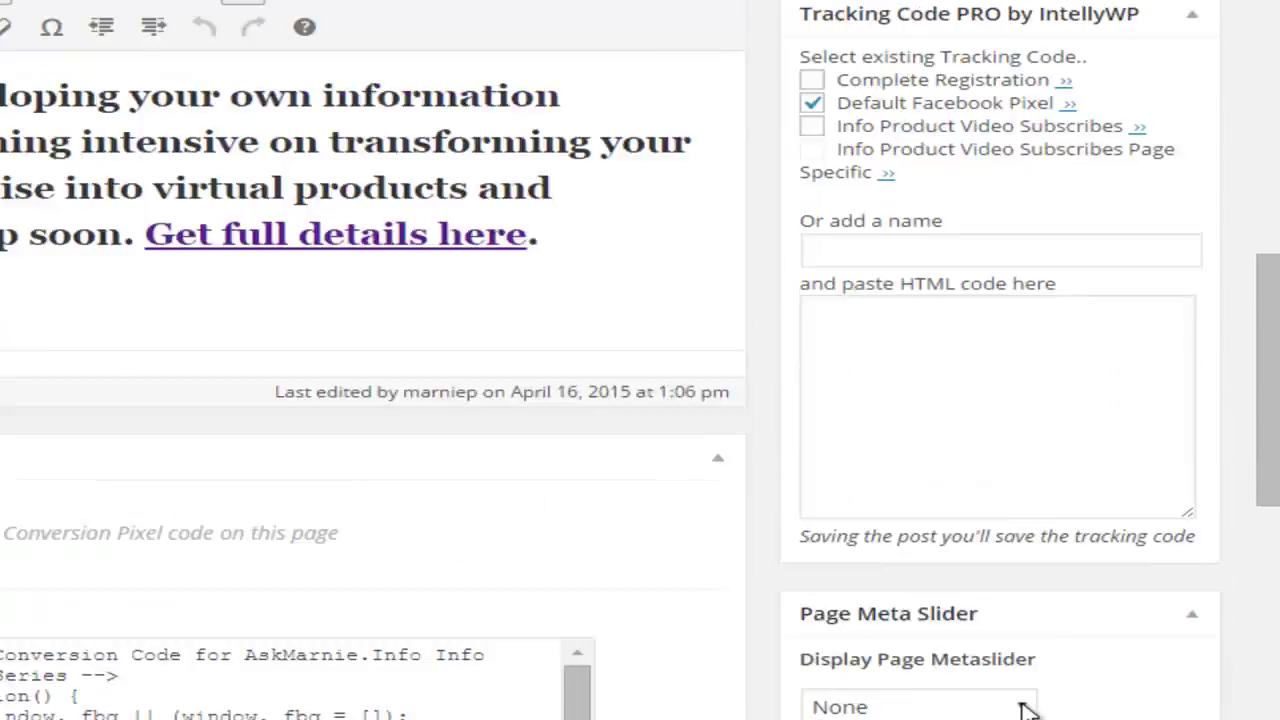
{"action": "scroll", "coordinate": [1027, 708], "scroll_direction": "up", "scroll_amount": 3}
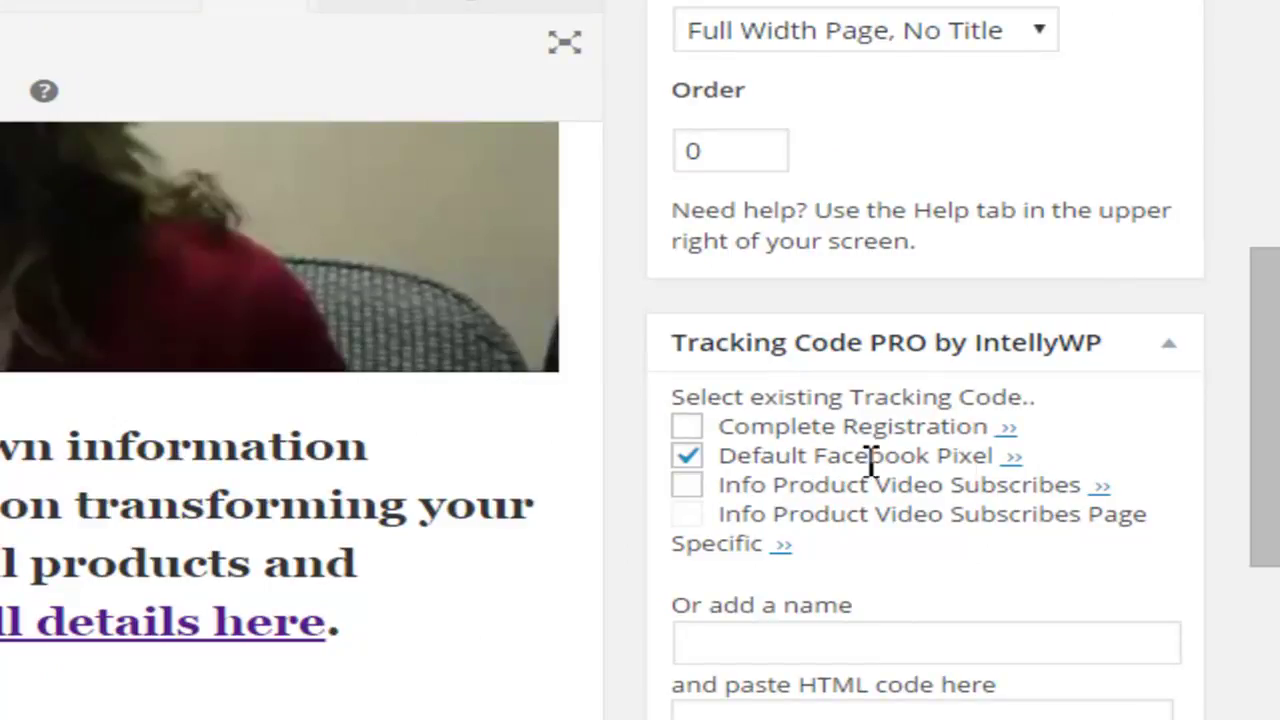
{"action": "left_click", "coordinate": [687, 460]}
{"action": "left_click", "coordinate": [687, 427]}
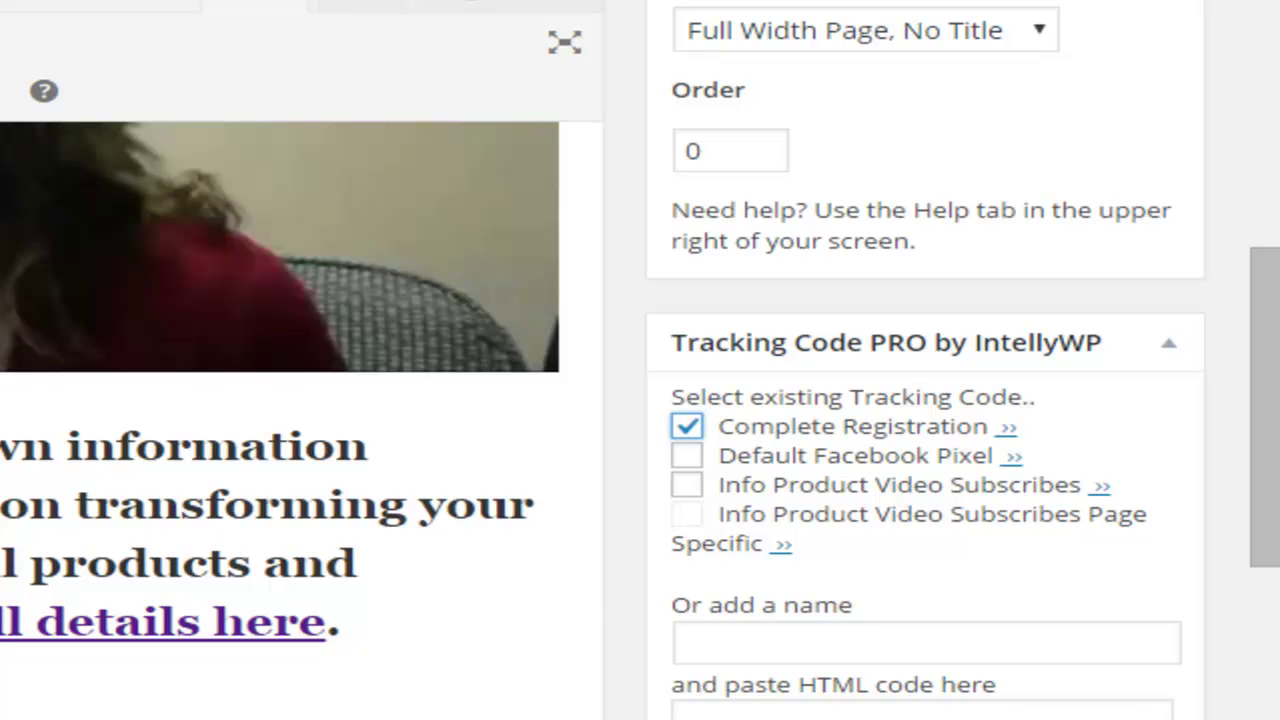
{"action": "scroll", "coordinate": [640, 360], "scroll_direction": "down", "scroll_amount": 5}
{"action": "scroll", "coordinate": [1050, 302], "scroll_direction": "up", "scroll_amount": 7}
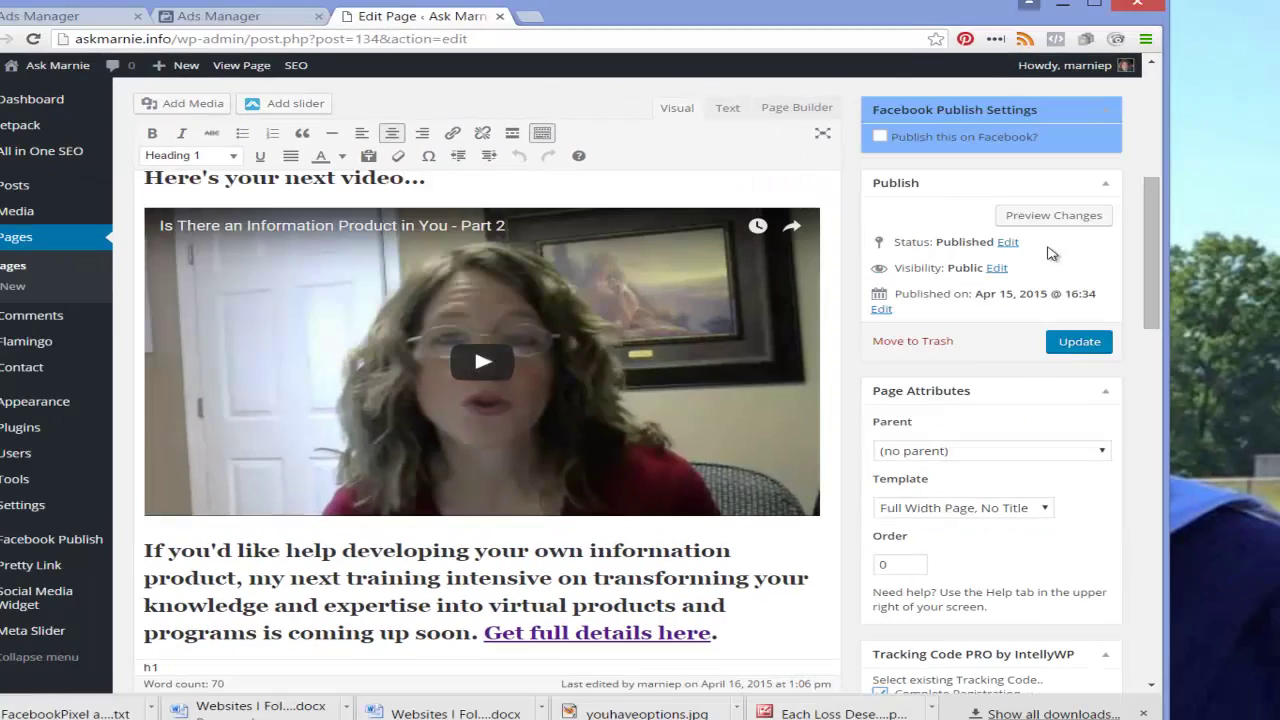
{"action": "left_click", "coordinate": [1080, 268]}
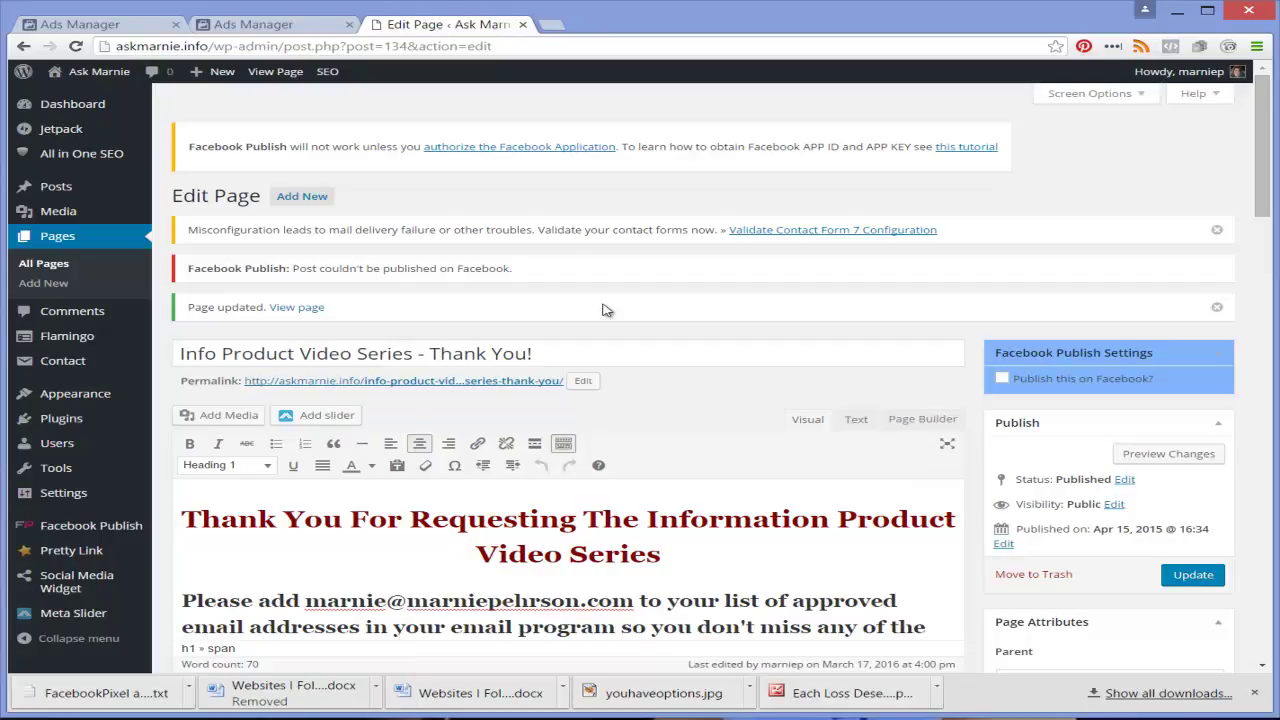
Switch to Facebook Ads Manager, close the pixel code window, and open the list of audiences.
{"action": "left_click", "coordinate": [265, 25]}
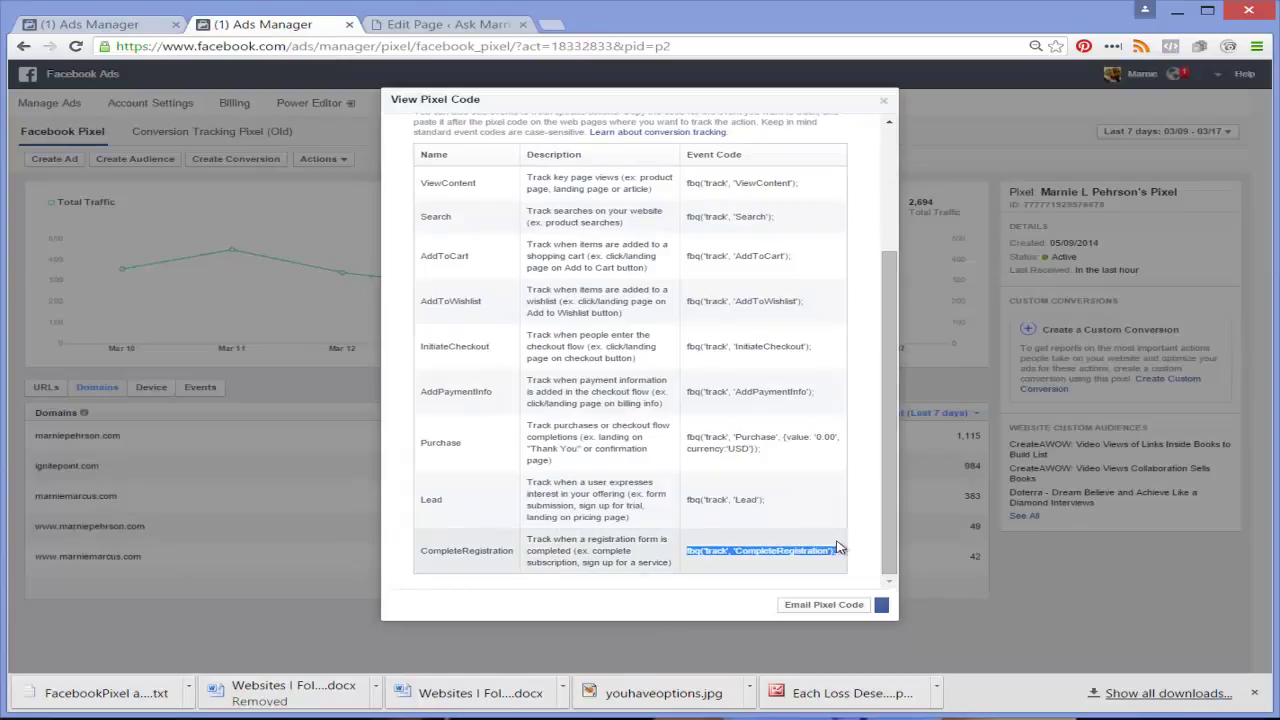
{"action": "left_click", "coordinate": [883, 100]}
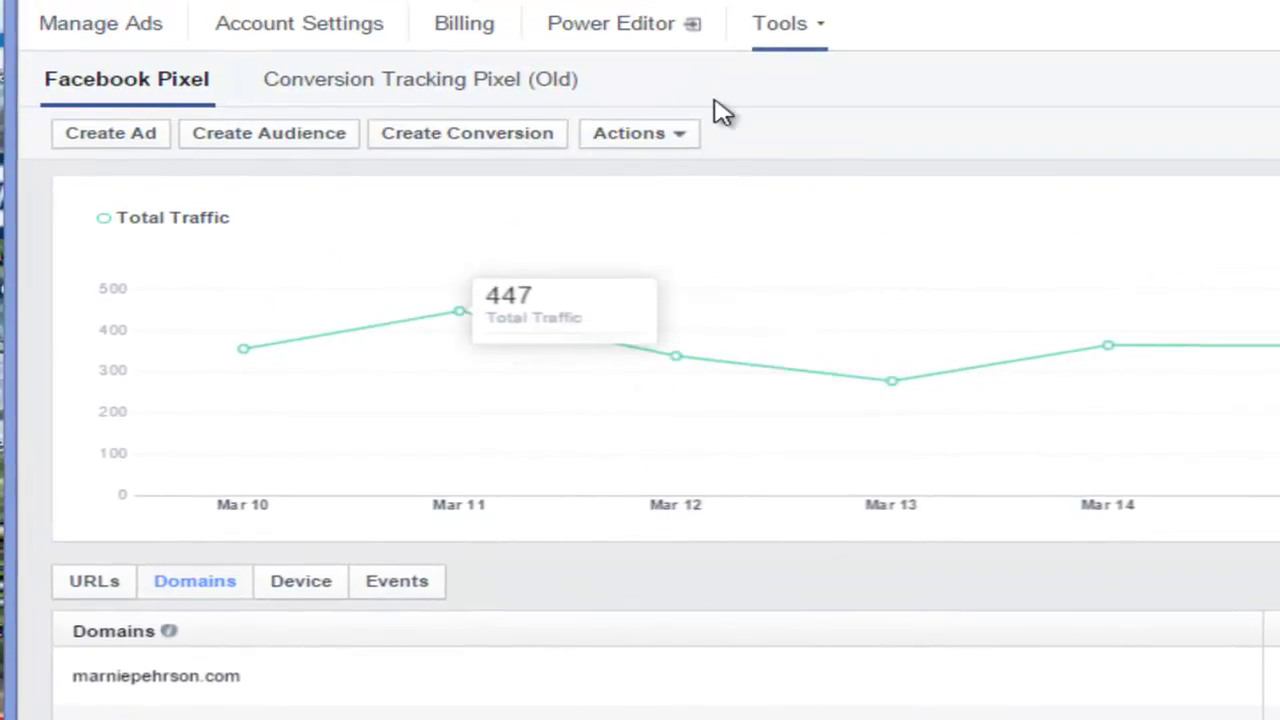
{"action": "left_click", "coordinate": [770, 26]}
{"action": "left_click", "coordinate": [815, 78]}
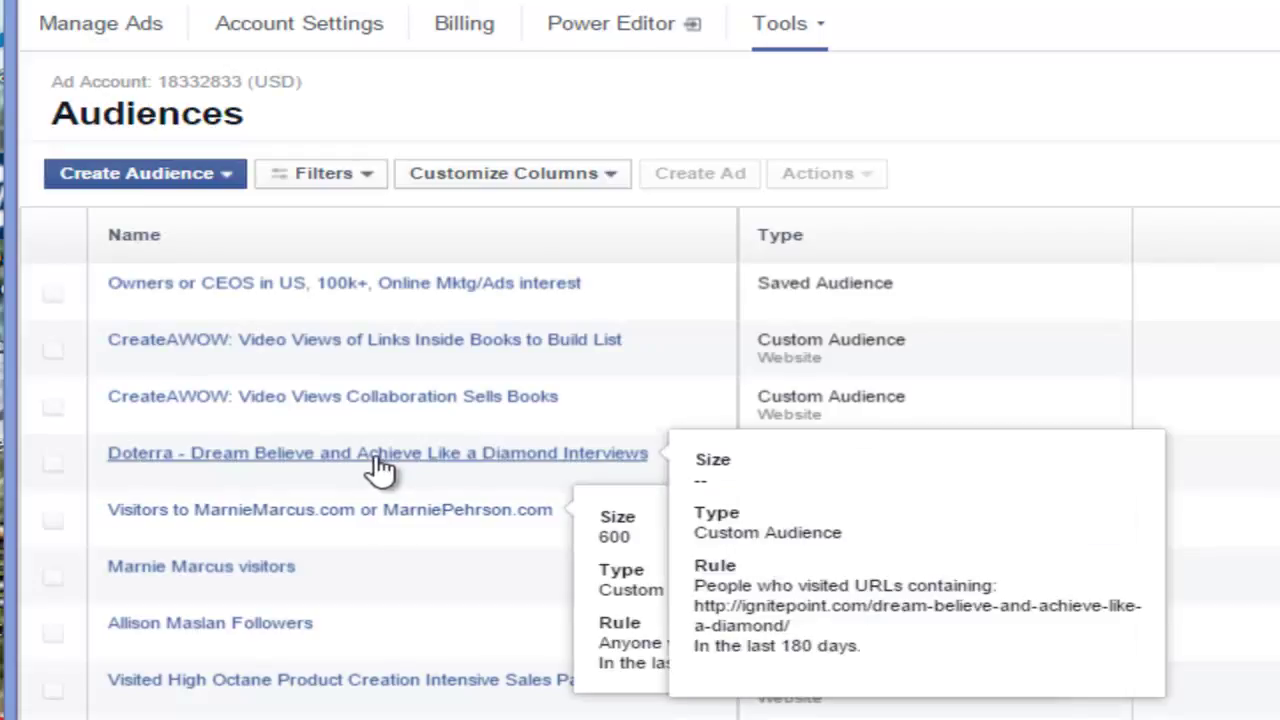
{"action": "scroll", "coordinate": [450, 670], "scroll_direction": "down", "scroll_amount": 3}
{"action": "scroll", "coordinate": [450, 670], "scroll_direction": "down", "scroll_amount": 3}
{"action": "scroll", "coordinate": [457, 700], "scroll_direction": "up", "scroll_amount": 6}
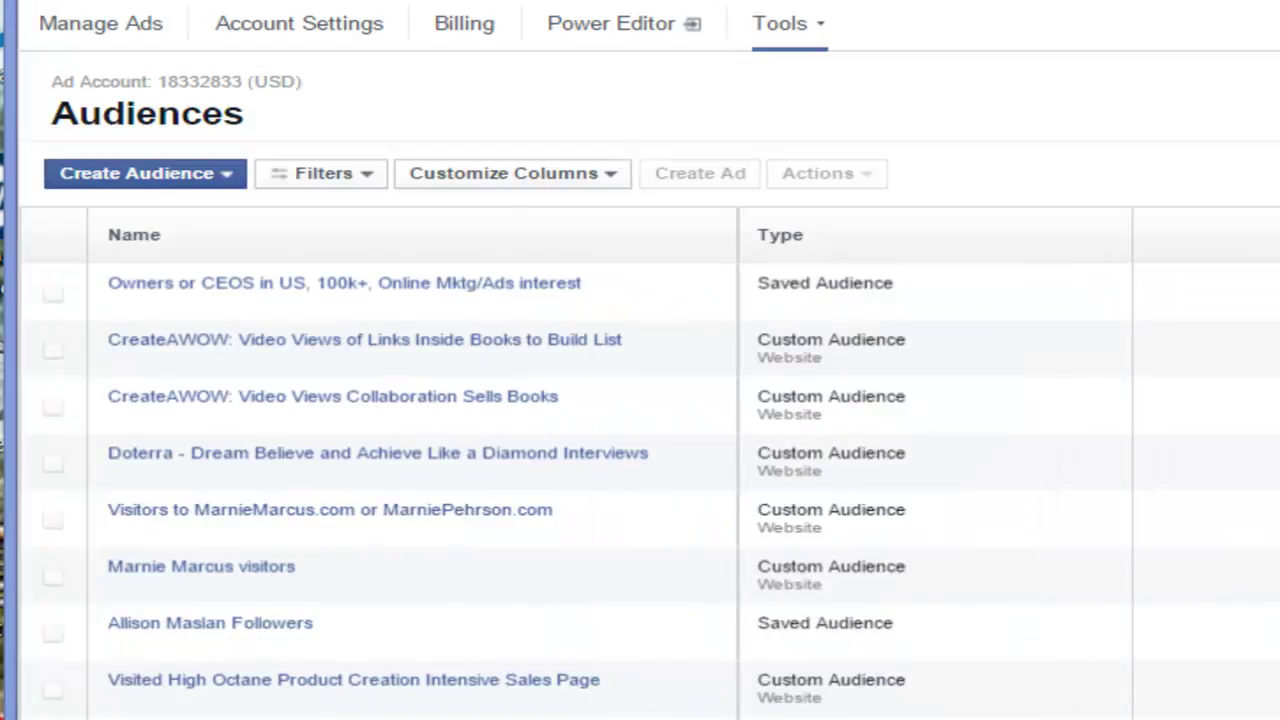
Start a new custom audience based on website traffic.
{"action": "left_click", "coordinate": [124, 177]}
{"action": "left_click", "coordinate": [150, 212]}
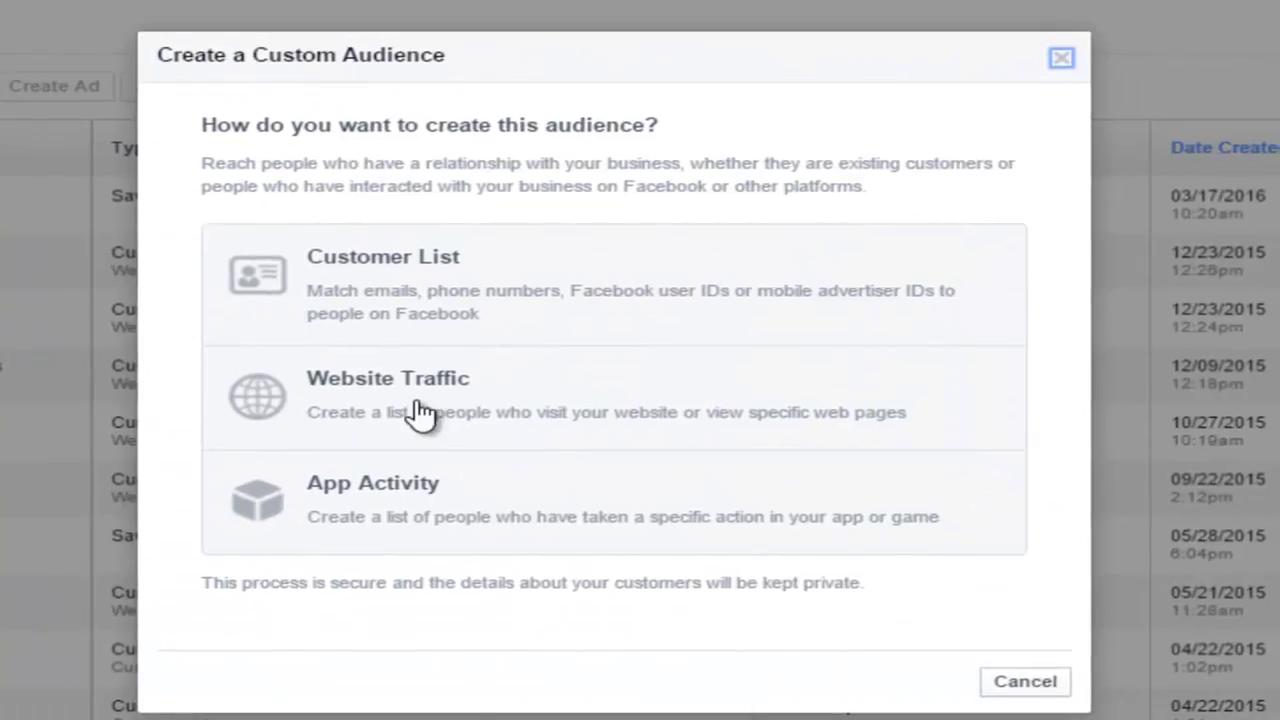
{"action": "left_click", "coordinate": [393, 422]}
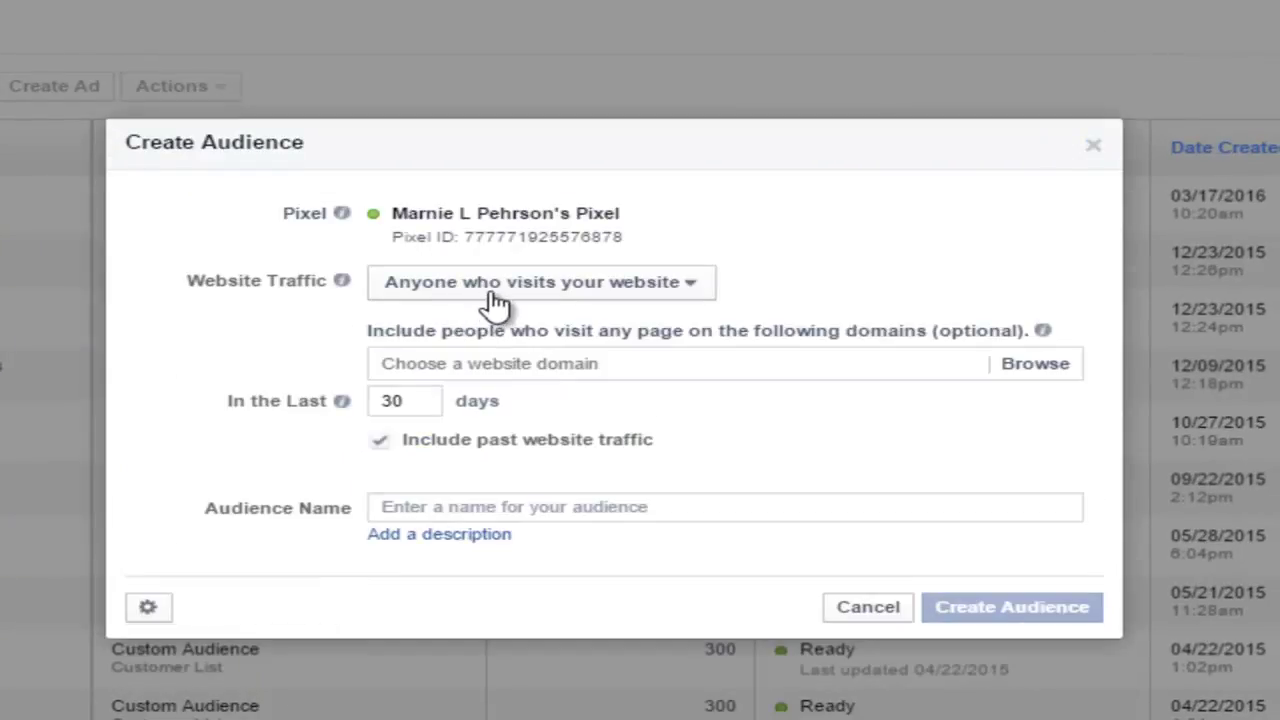
{"action": "left_click", "coordinate": [443, 364]}
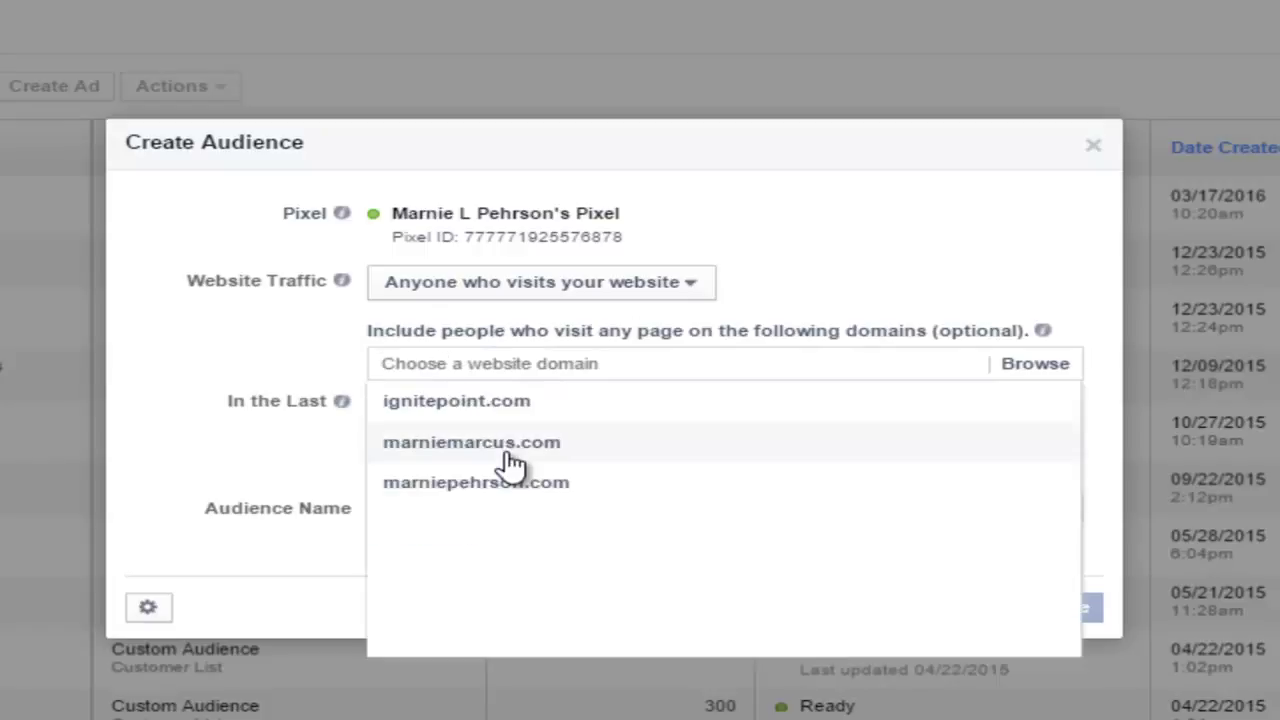
{"action": "type", "text": "http://www.as"}
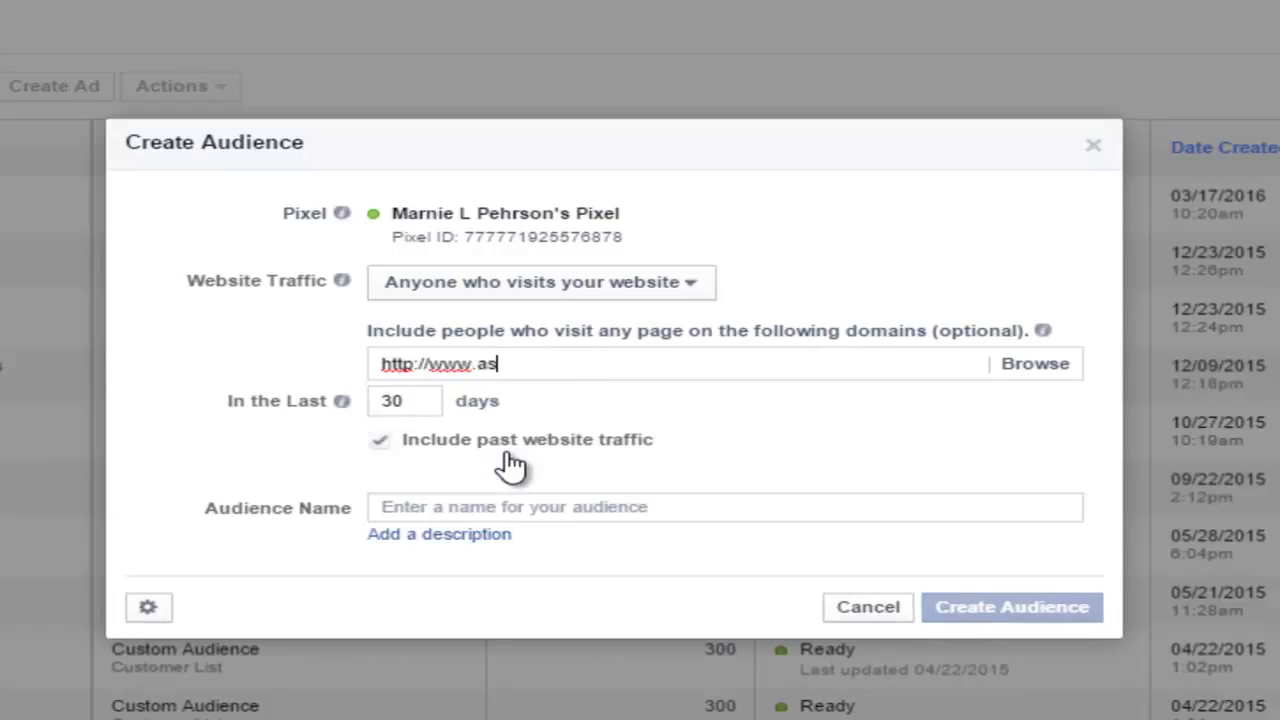
{"action": "type", "text": "kmarnie."}
{"action": "key", "text": "BackSpace"}
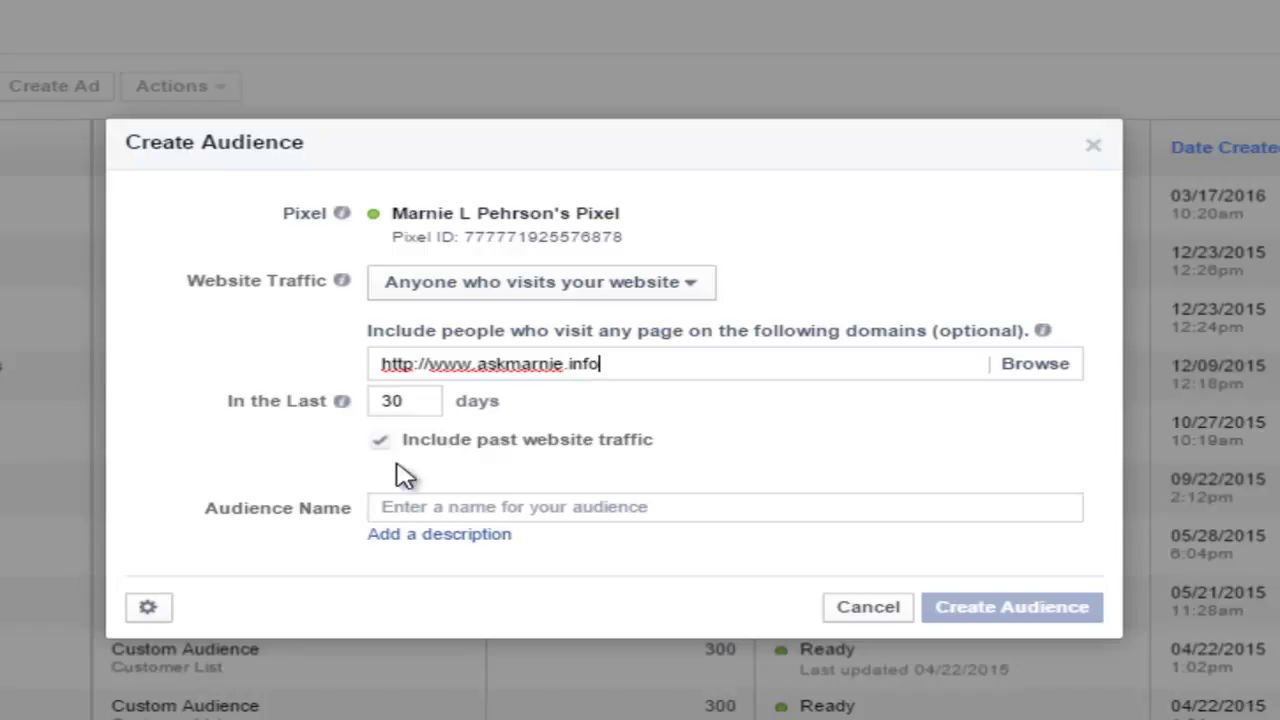
Set the audience period to the last 180 days, name it "Visitors to AskMarnie.info", and create the audience.
{"action": "double_click", "coordinate": [423, 408]}
{"action": "type", "text": "180"}
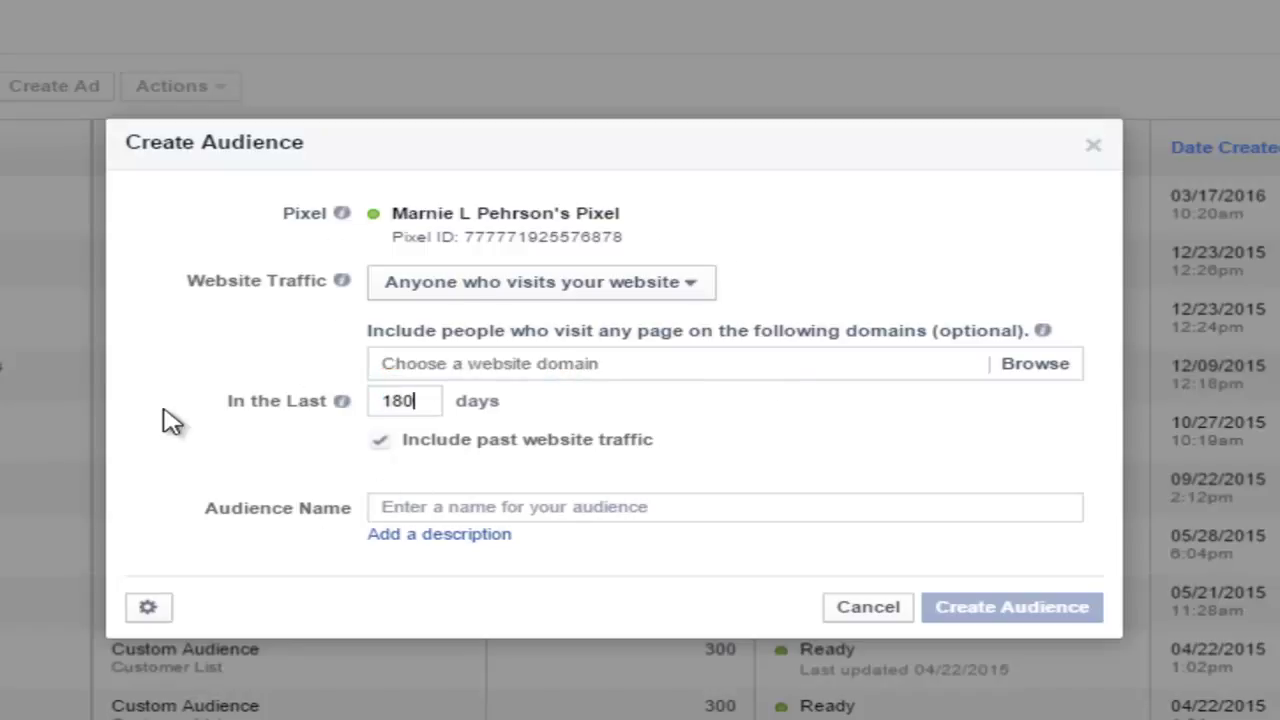
{"action": "left_click", "coordinate": [415, 506]}
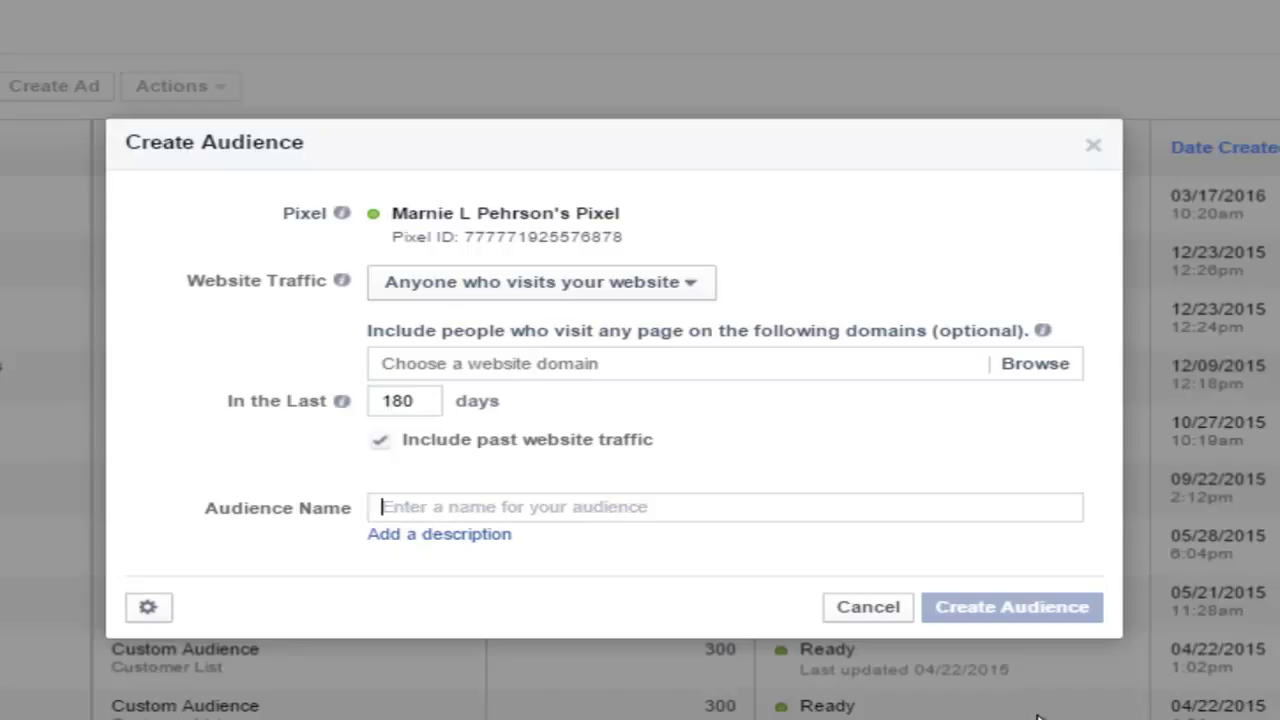
{"action": "type", "text": "Visit"}
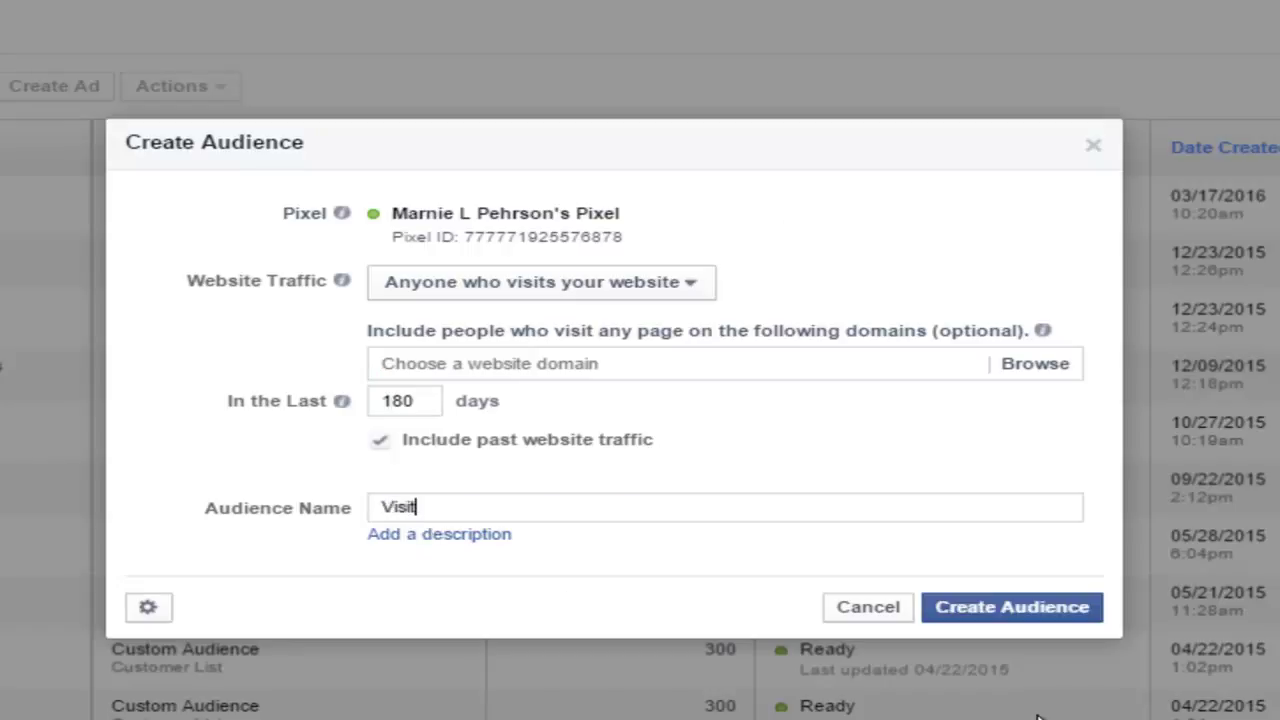
{"action": "type", "text": "ors to AskMarnie.info"}
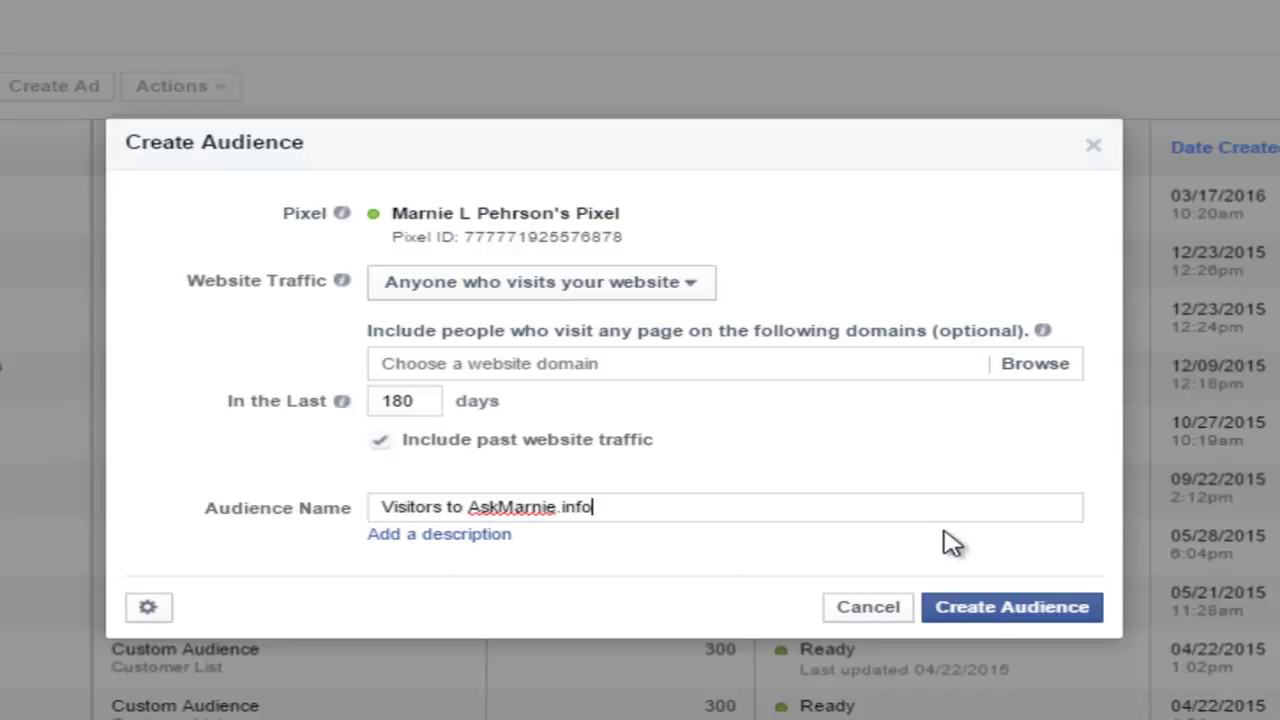
{"action": "left_click", "coordinate": [982, 612]}
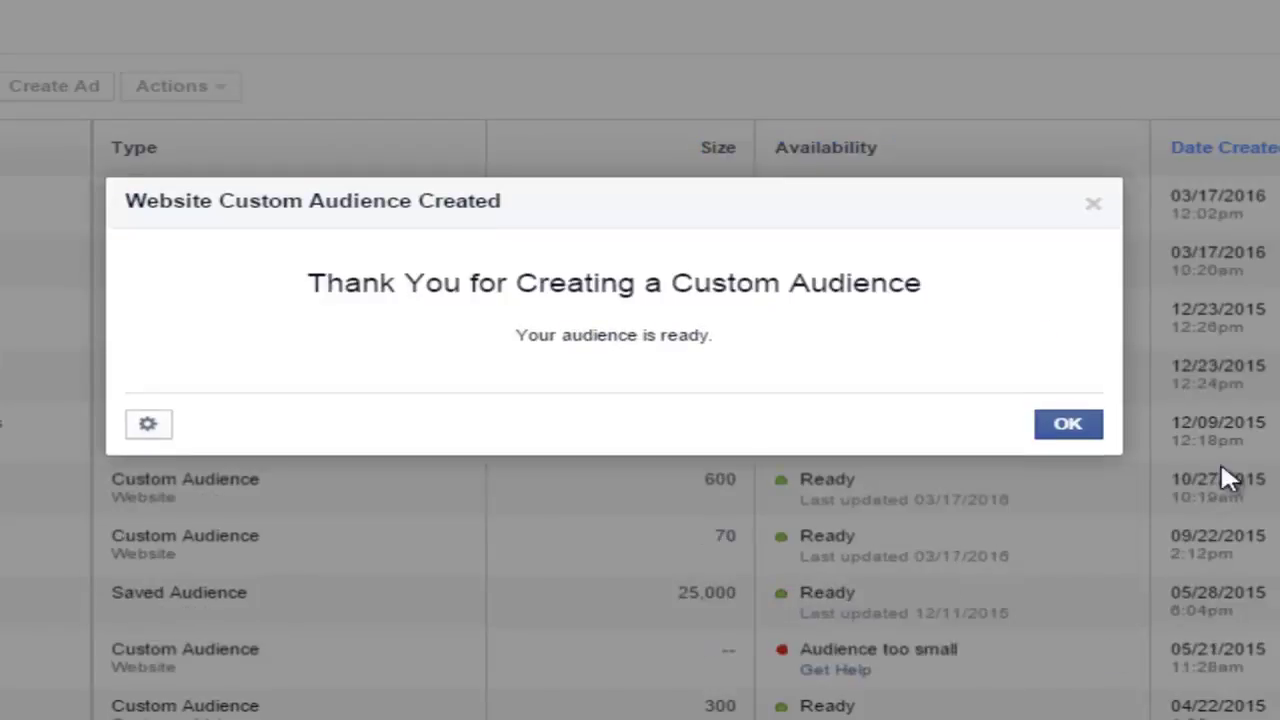
{"action": "left_click", "coordinate": [1089, 433]}
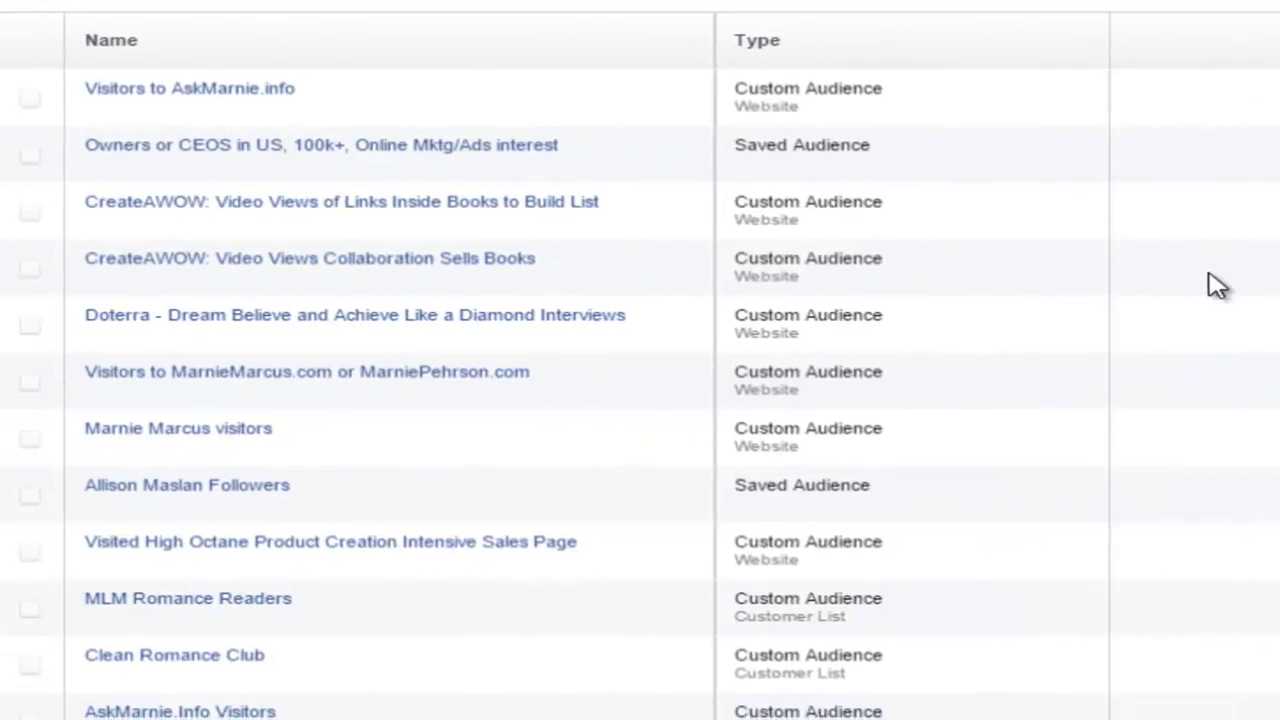